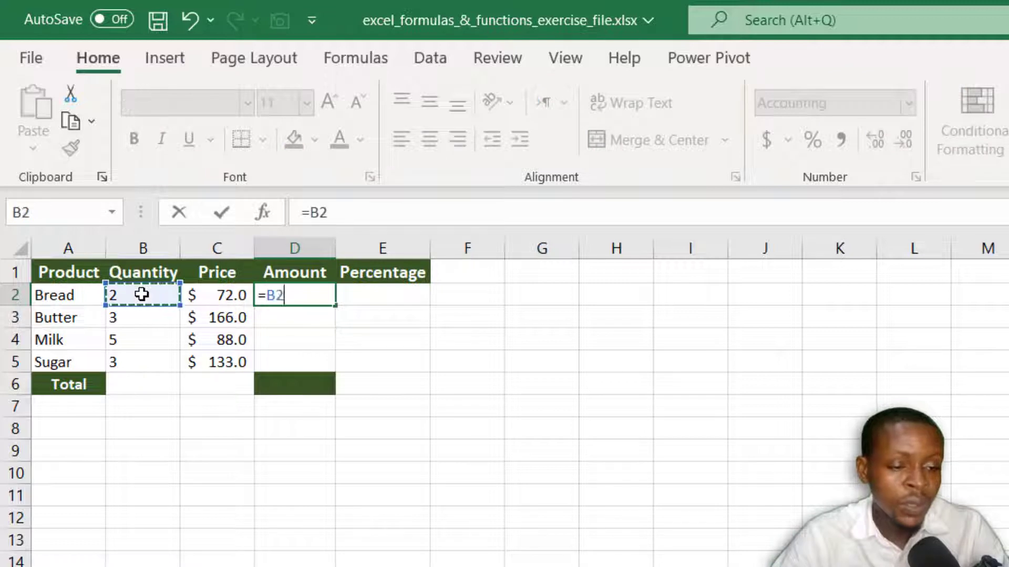
# Step: Complete Bread's amount in D2 as quantity times price with the formula =B2*C2
pyautogui.write('*')
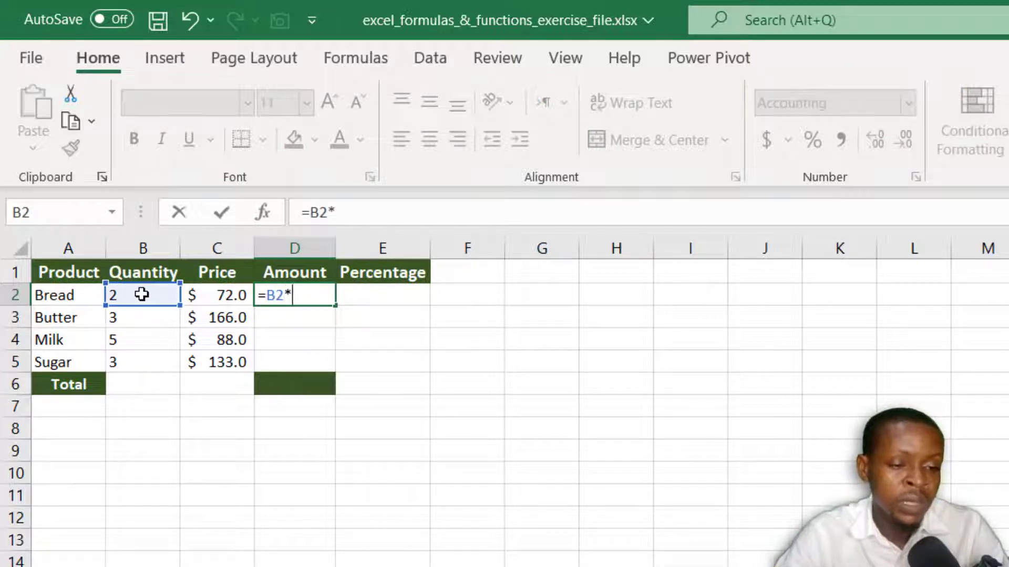
pyautogui.click(209, 295)
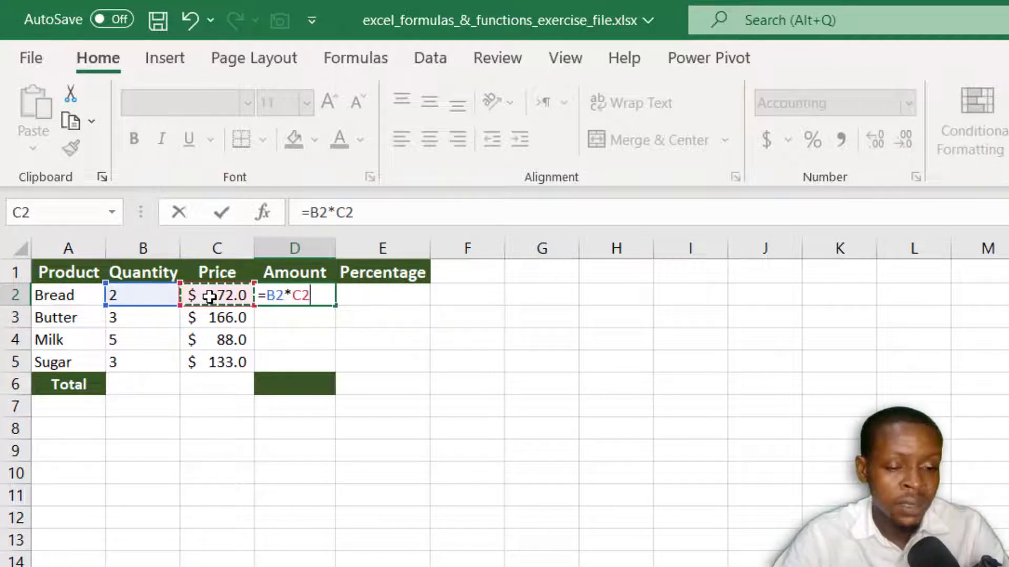
pyautogui.press('Return')
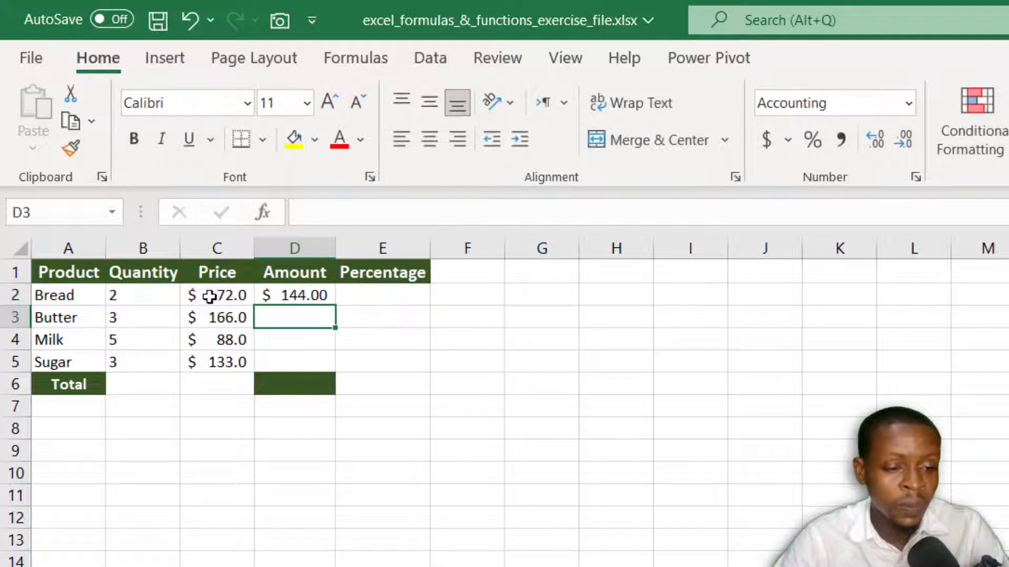
pyautogui.click(292, 294)
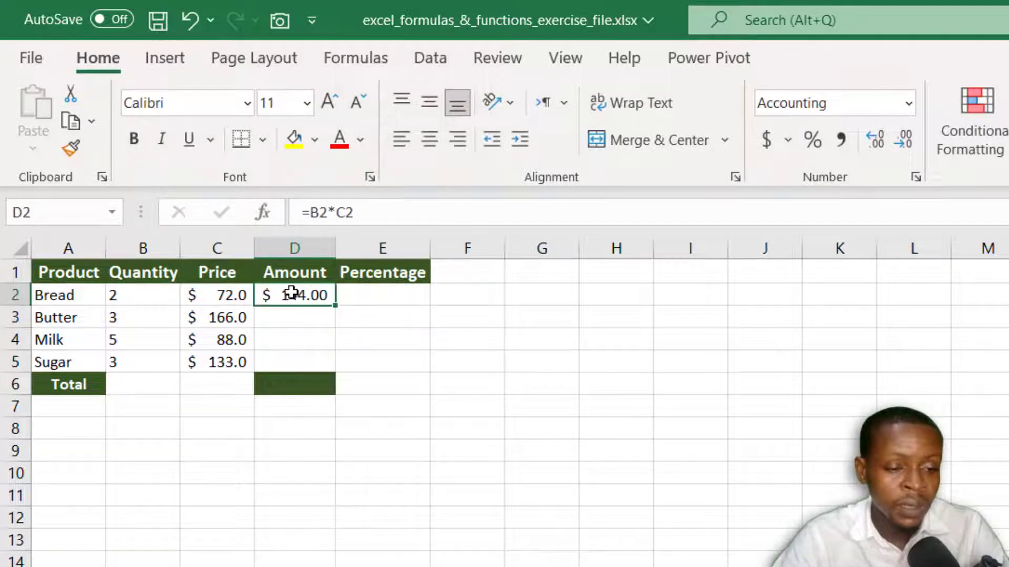
# Step: Calculate Butter's amount in D3 with the formula =B3*C3
pyautogui.click(278, 317)
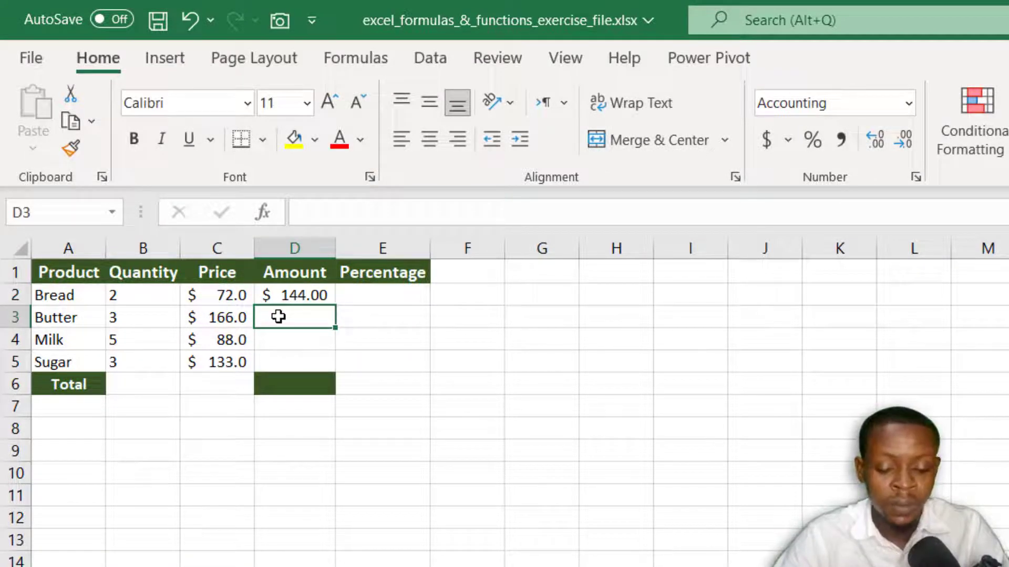
pyautogui.write('=')
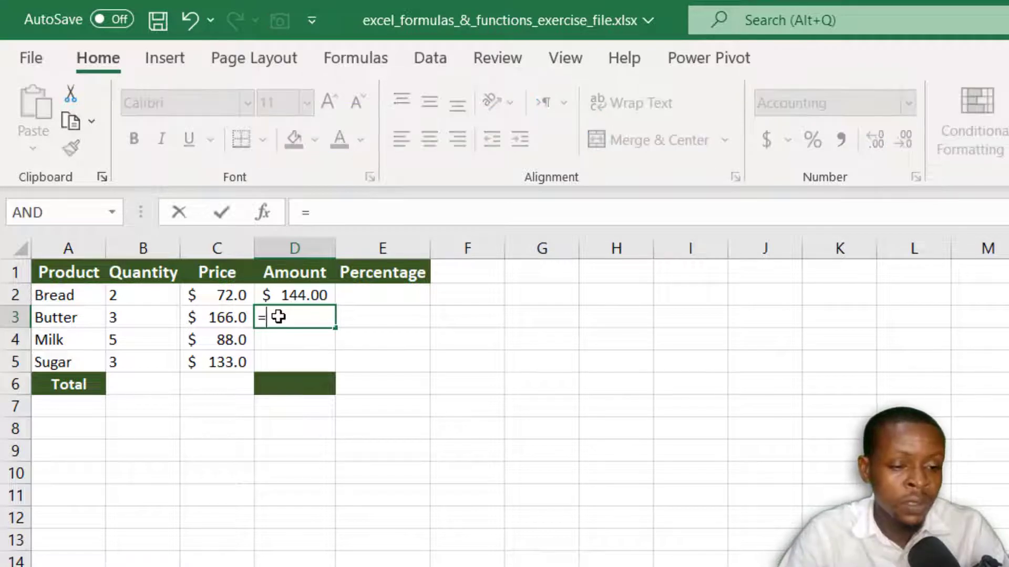
pyautogui.click(147, 317)
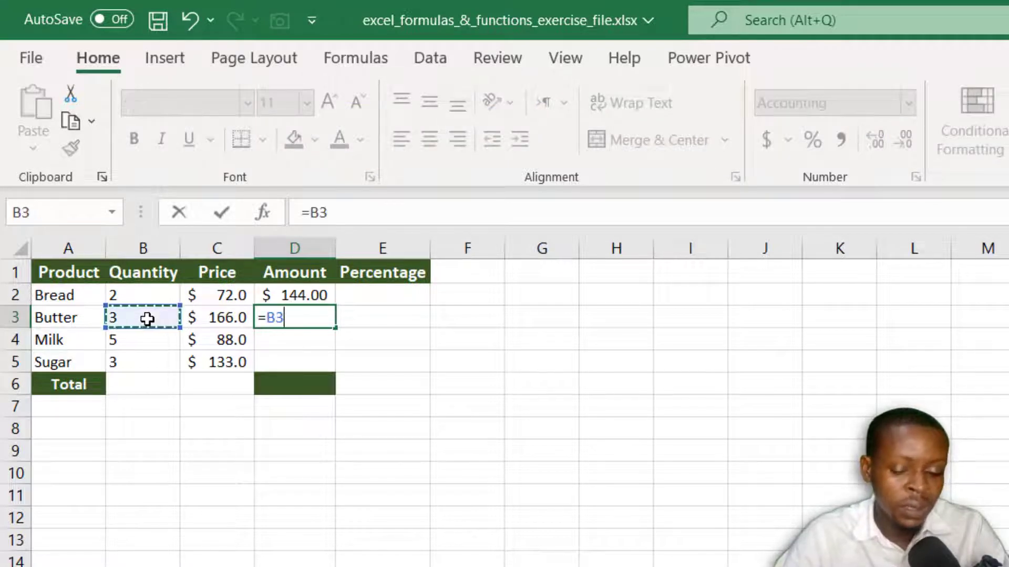
pyautogui.write('*')
pyautogui.click(205, 318)
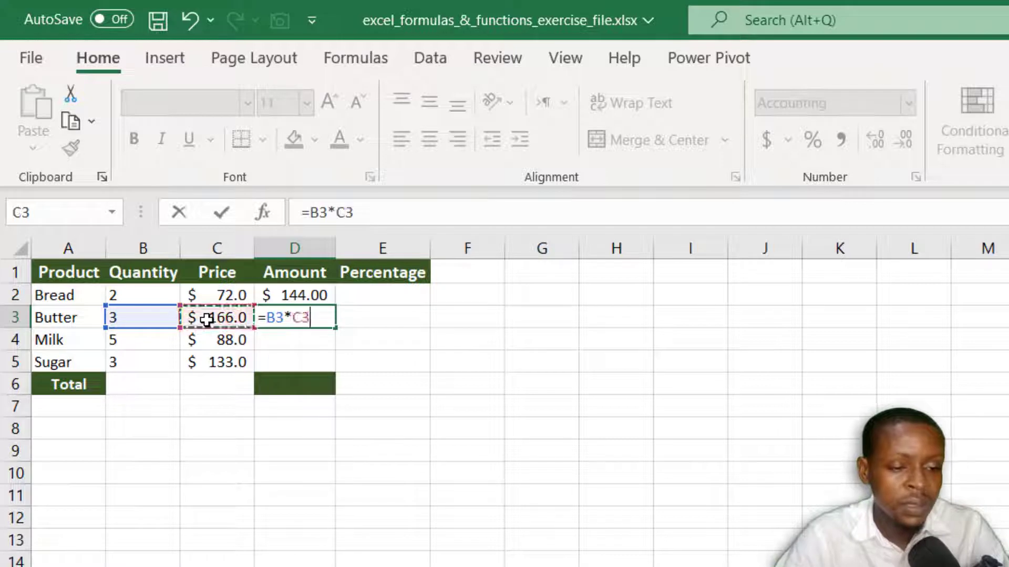
pyautogui.press('Return')
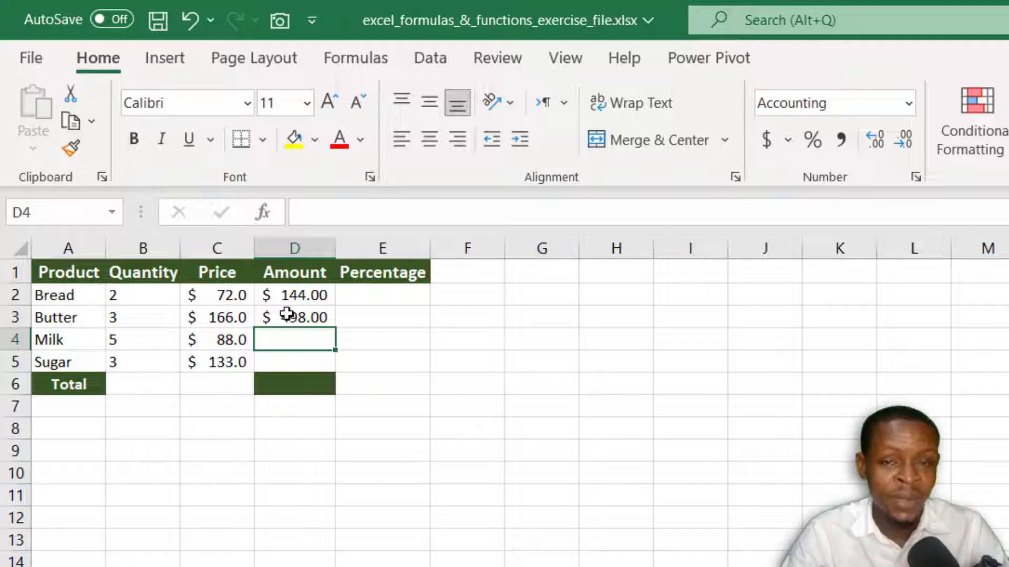
# Step: Clear the formulas from the Bread and Butter amount cells, D2:D3
pyautogui.press('Up')
pyautogui.press('Up')
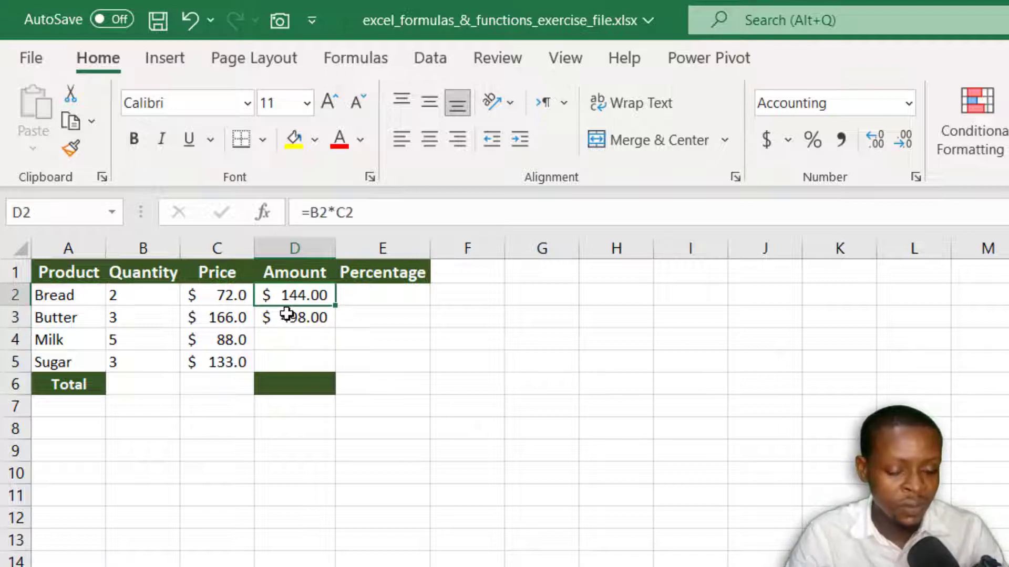
pyautogui.hotkey('ctrl', 'shift', 'Down')
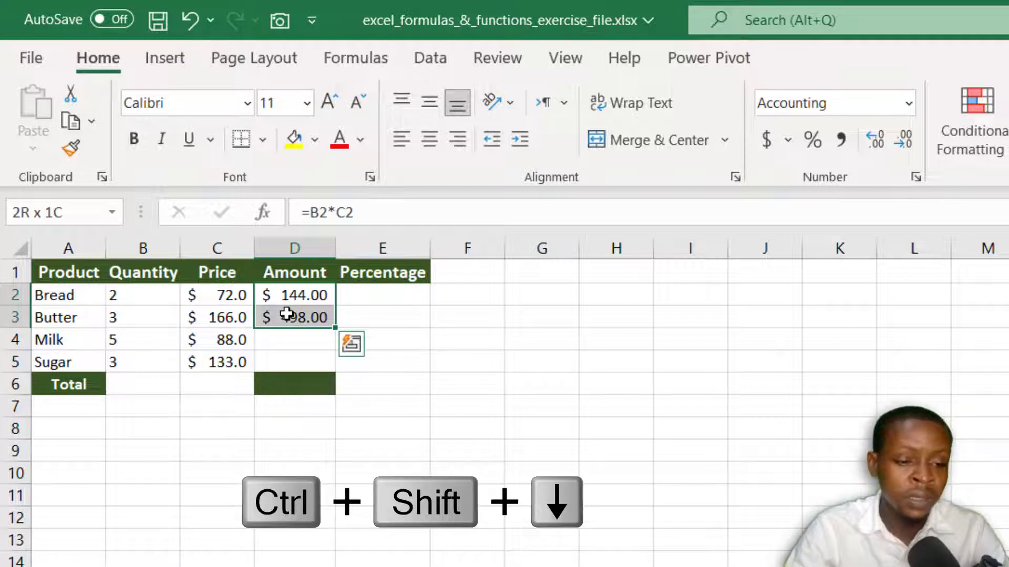
pyautogui.press('Delete')
# Step: Enter the formula =B2*C2 in D2 to multiply Bread's quantity by its price
pyautogui.click(273, 298)
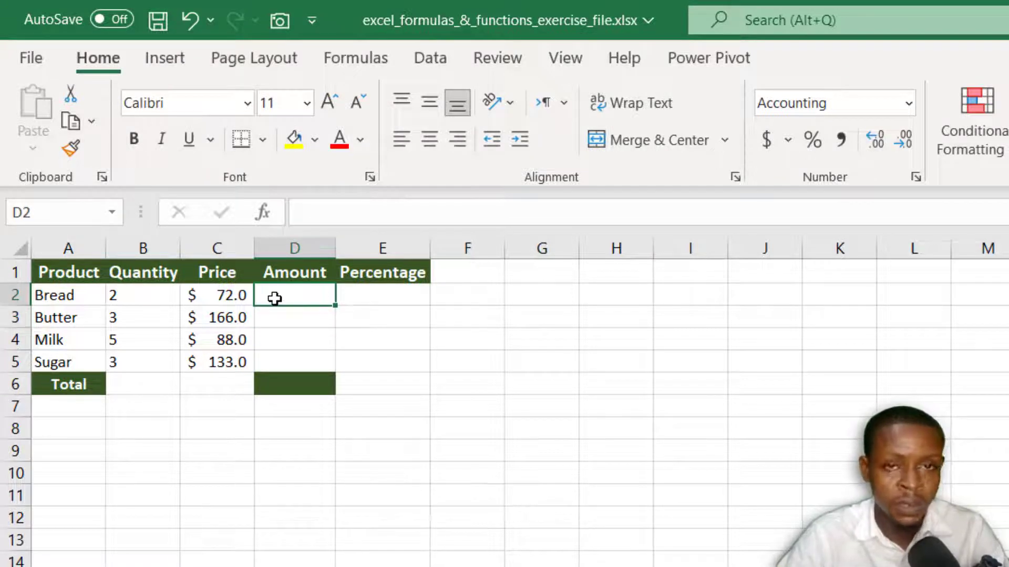
pyautogui.write('=')
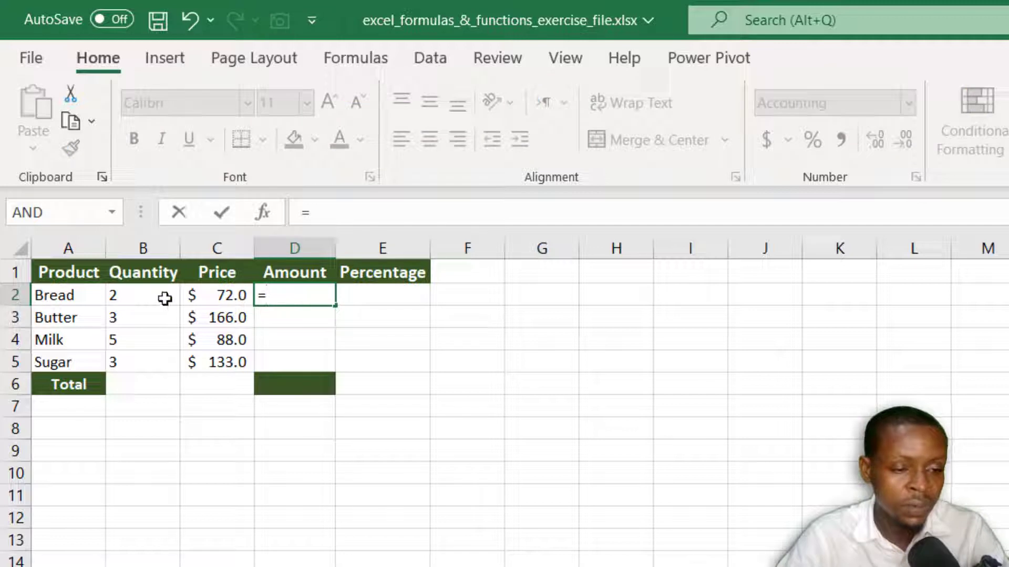
pyautogui.click(149, 296)
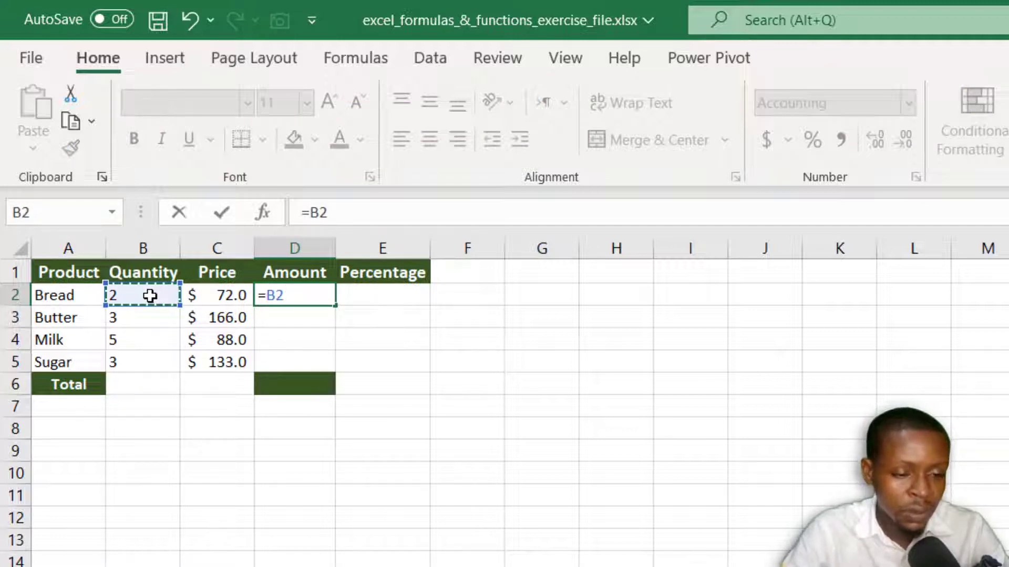
pyautogui.write('*')
pyautogui.click(197, 296)
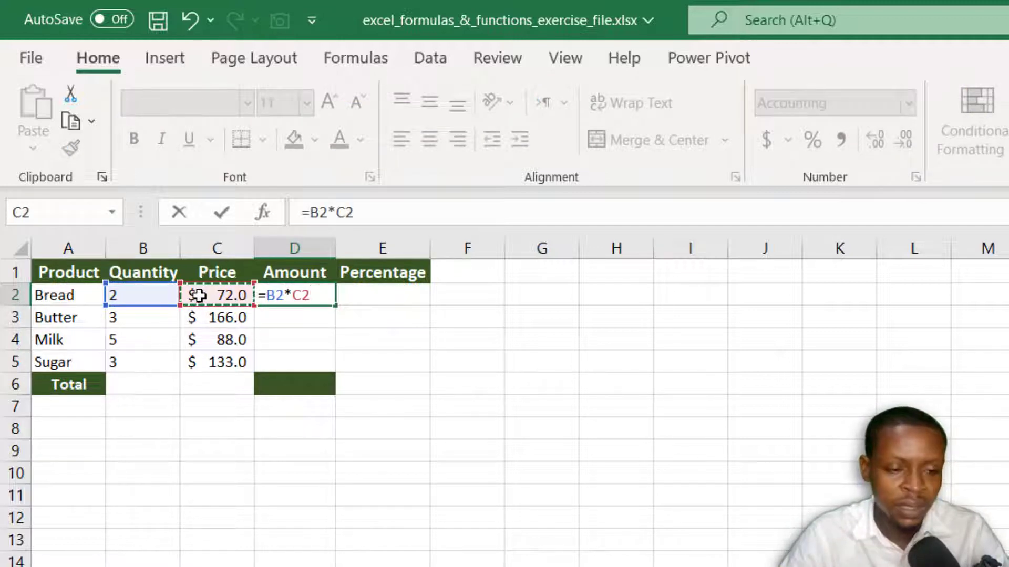
pyautogui.press('Return')
# Step: Copy the D2 formula down the Amount column through D5, leaving the Total cell empty
pyautogui.click(286, 298)
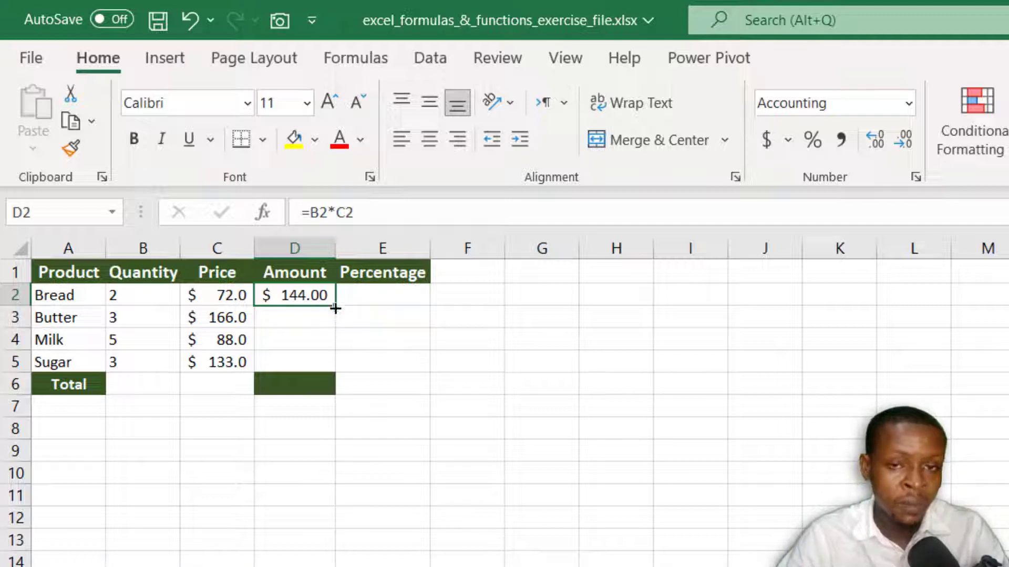
pyautogui.doubleClick(335, 307)
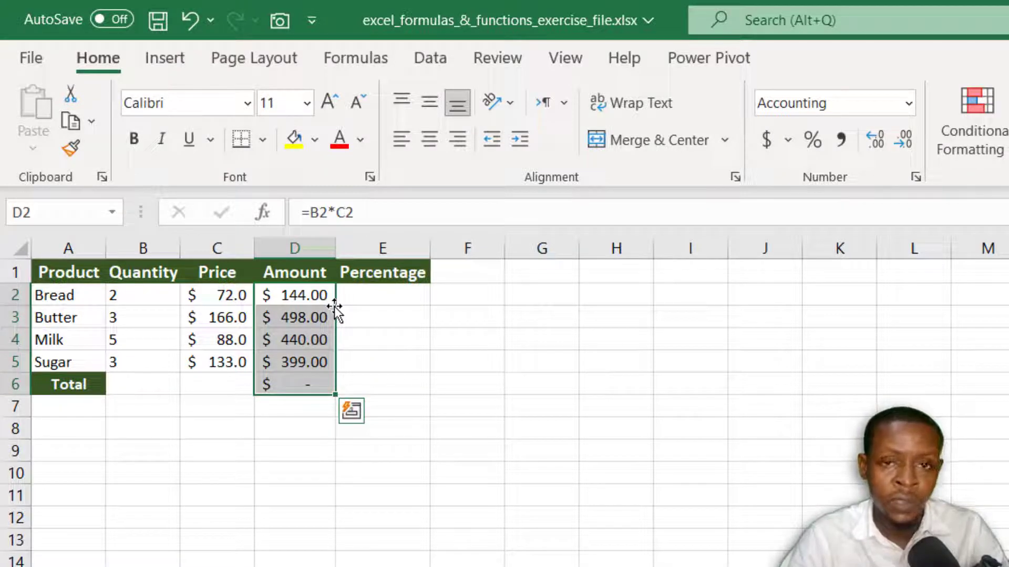
pyautogui.hotkey('ctrl', 'z')
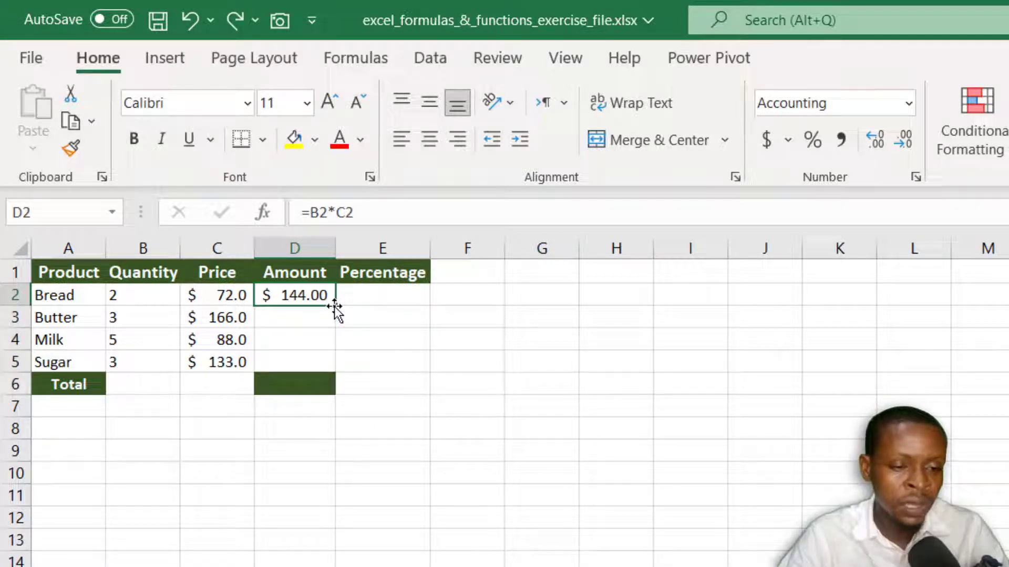
pyautogui.moveTo(335, 303); pyautogui.dragTo(331, 371)
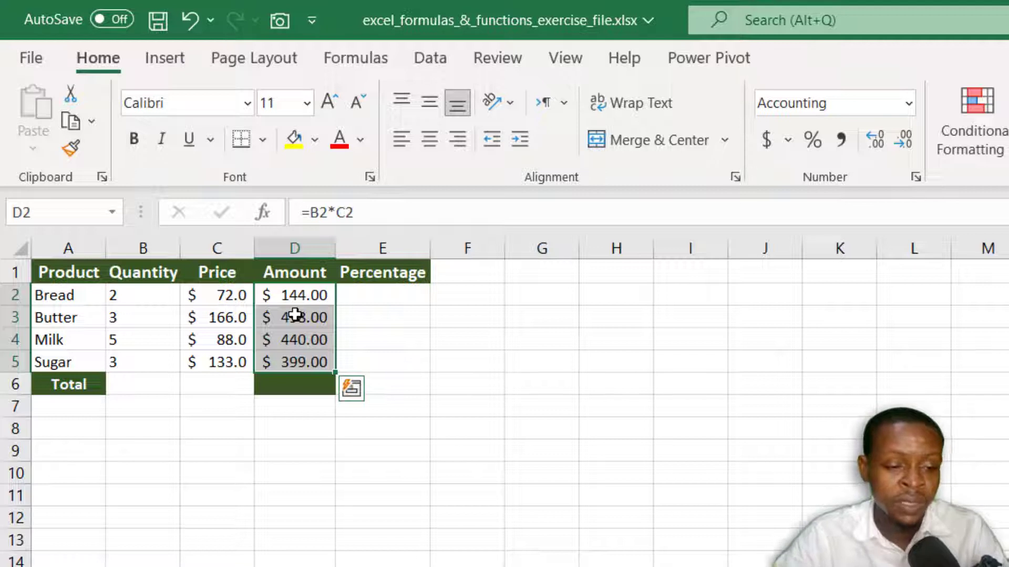
# Step: Examine which cells the Amount formulas in D2 and D3 refer to
pyautogui.click(286, 296)
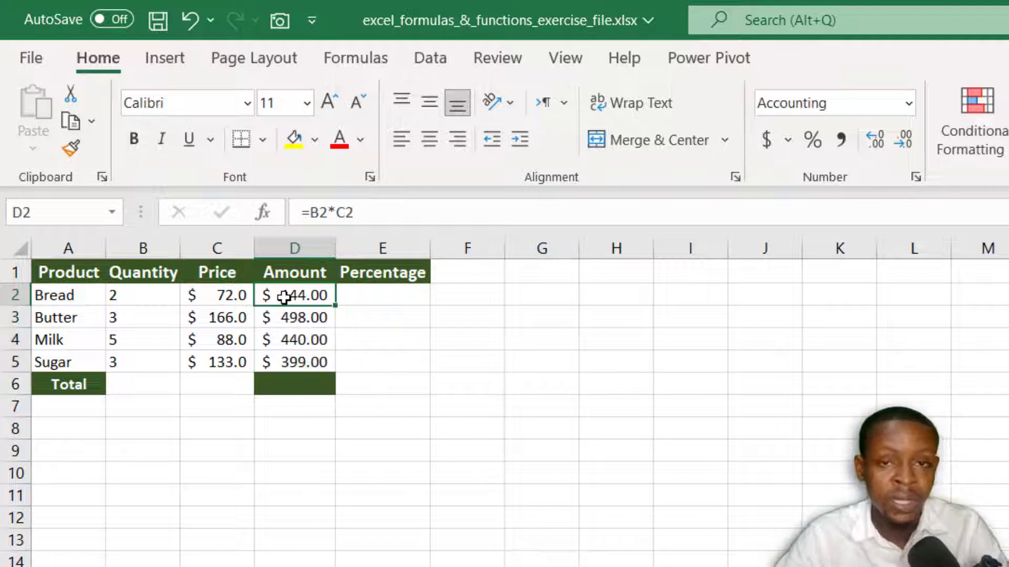
pyautogui.press('F2')
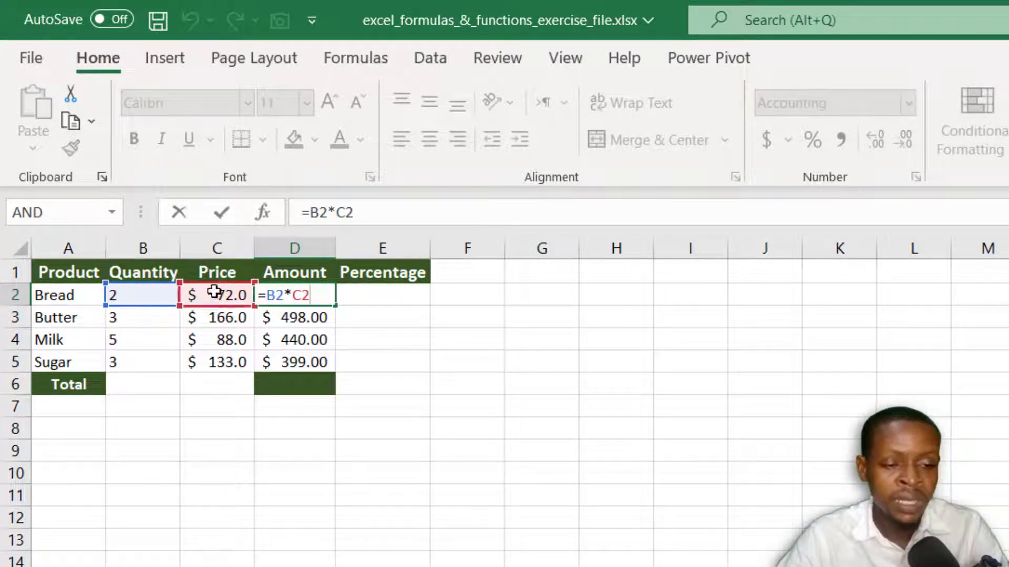
pyautogui.hotkey('ctrl', 'Return')
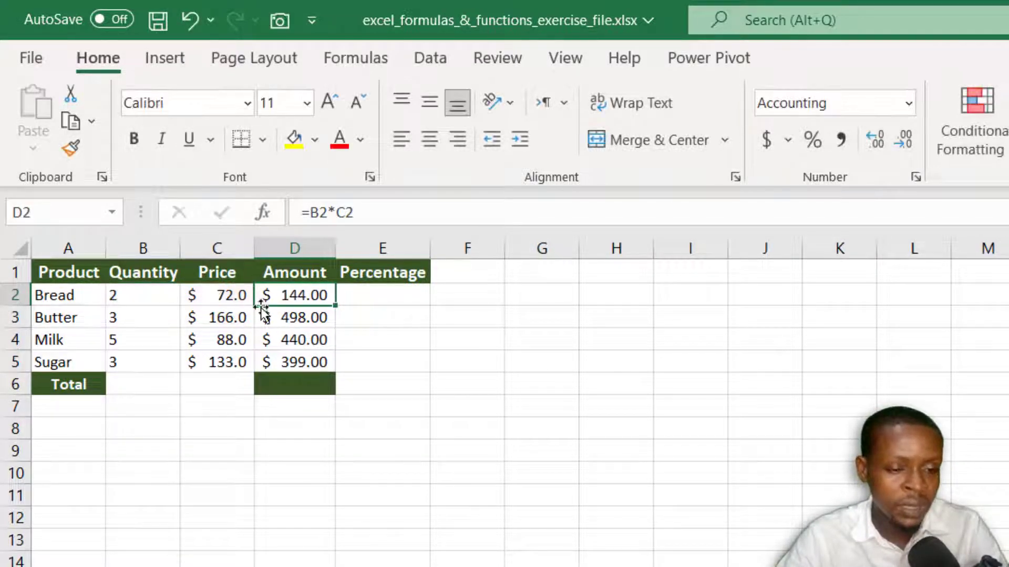
pyautogui.click(288, 317)
pyautogui.press('F2')
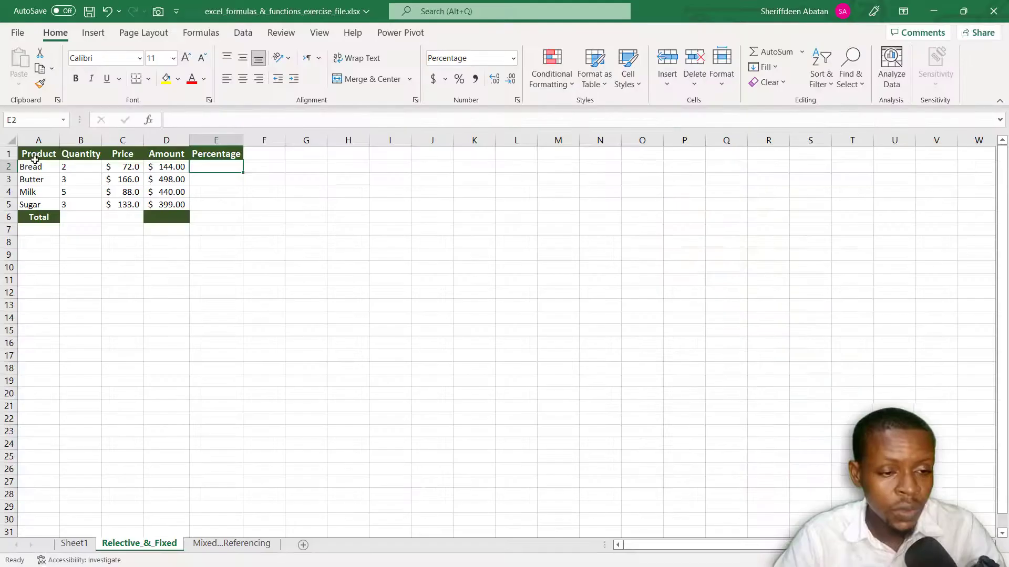
# Step: Review the product amounts in D2:D5 alongside the Percentage column in the exercise workbook
pyautogui.click(39, 153)
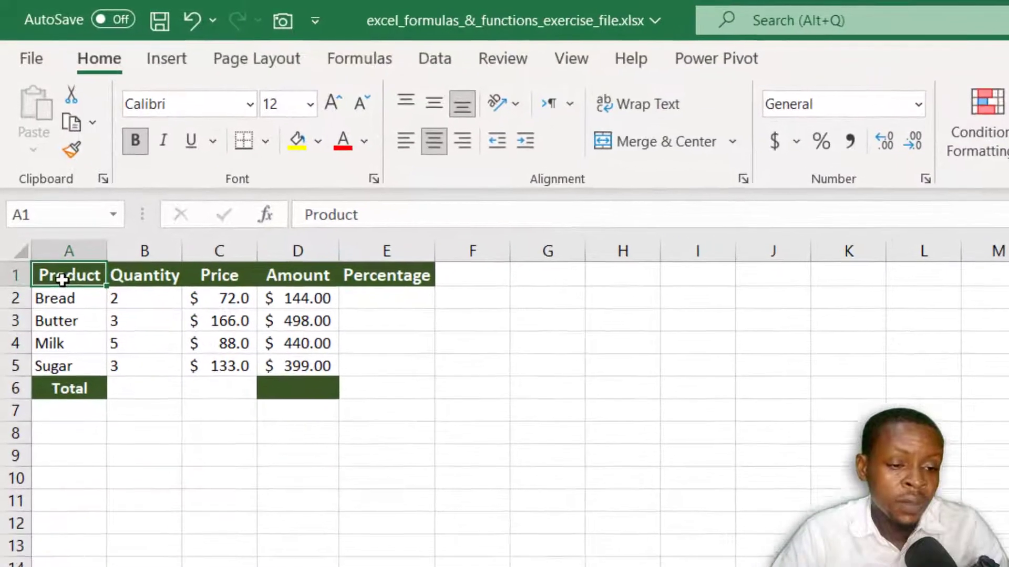
pyautogui.click(395, 305)
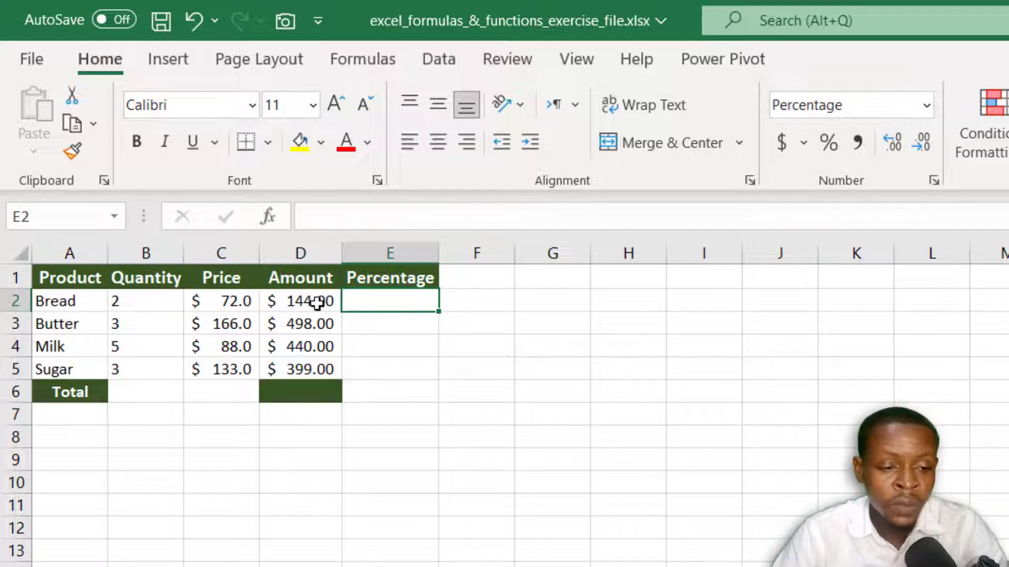
pyautogui.click(312, 326)
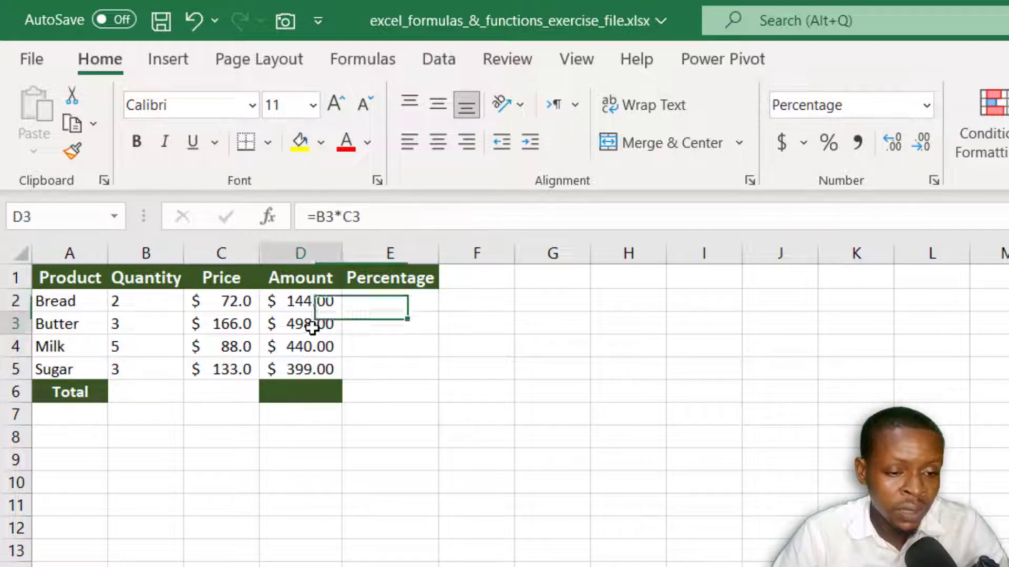
pyautogui.click(316, 345)
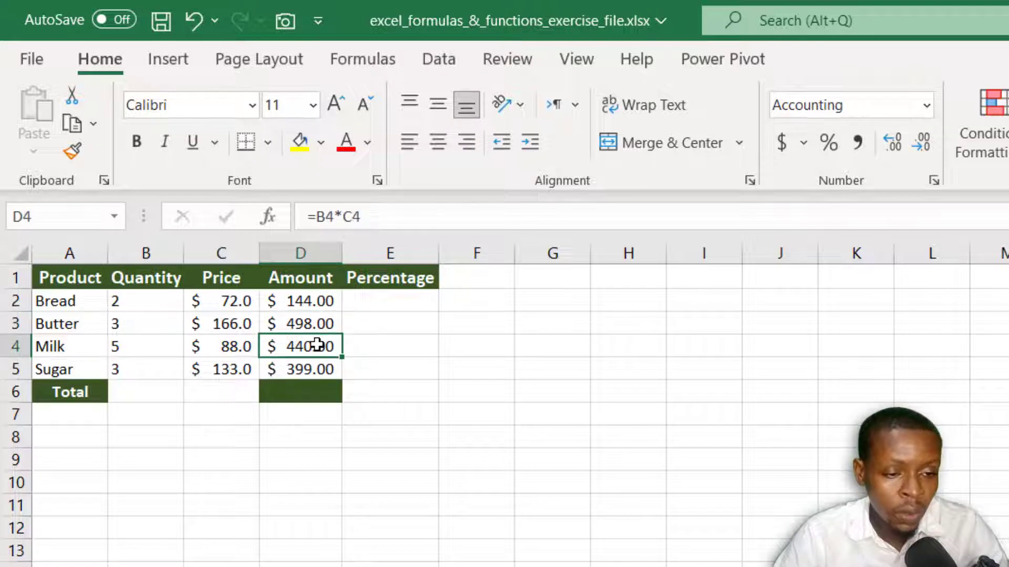
pyautogui.click(311, 362)
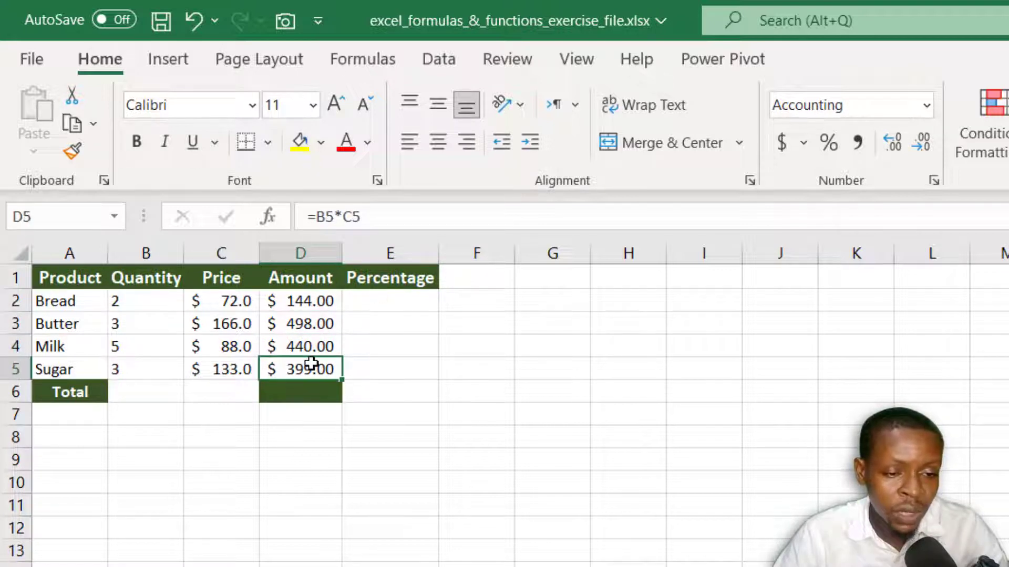
pyautogui.click(296, 304)
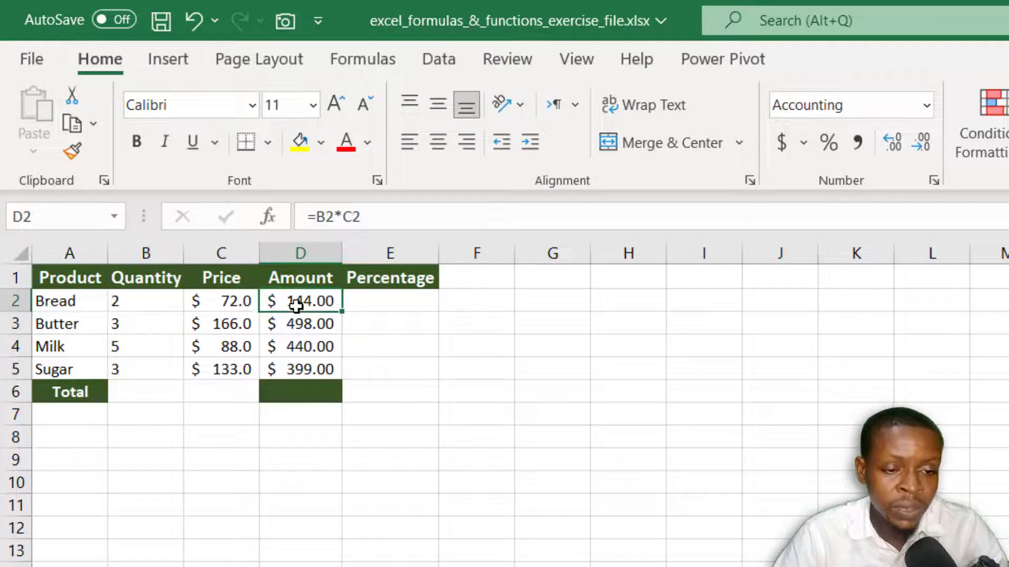
pyautogui.click(387, 315)
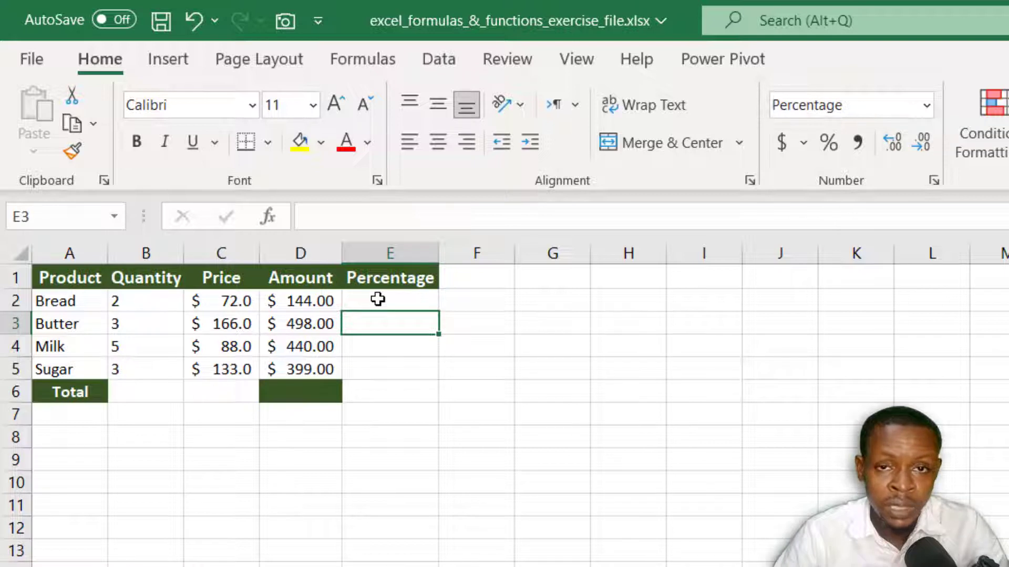
# Step: Total the amounts in D6 with =SUM(D2:D5) and widen column D so the total fits
pyautogui.click(289, 393)
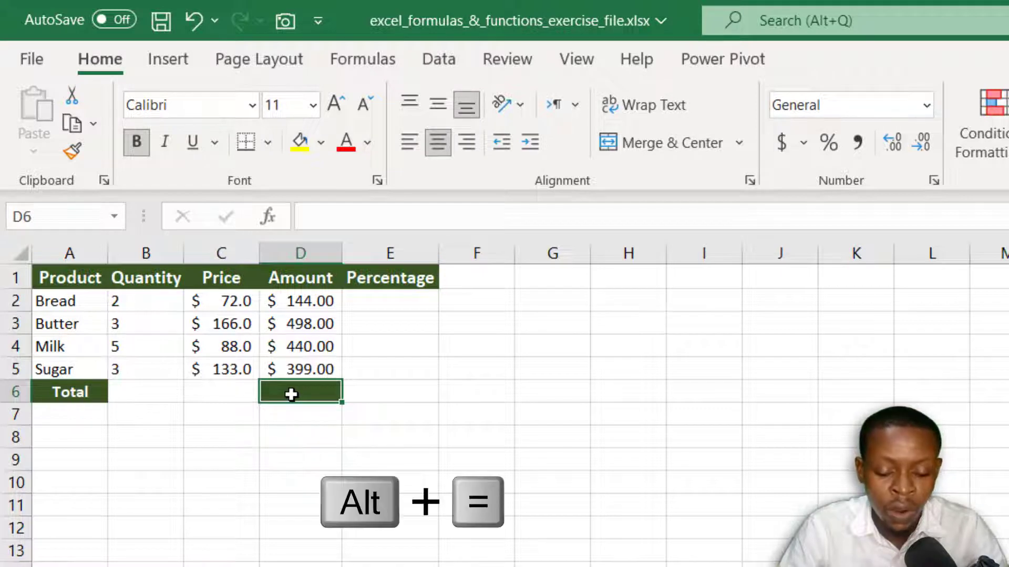
pyautogui.hotkey('alt', '=')
pyautogui.press('Return')
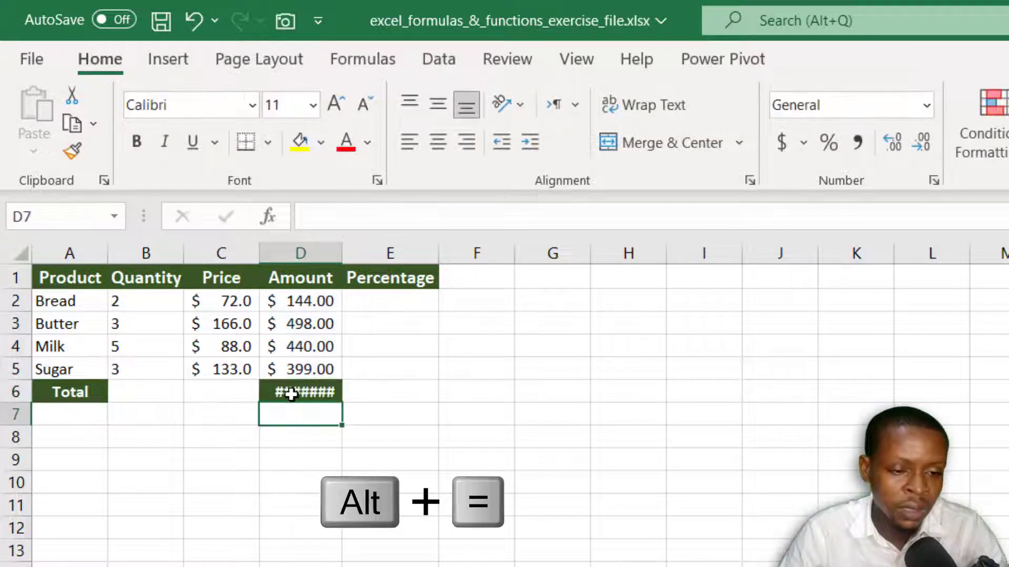
pyautogui.click(293, 393)
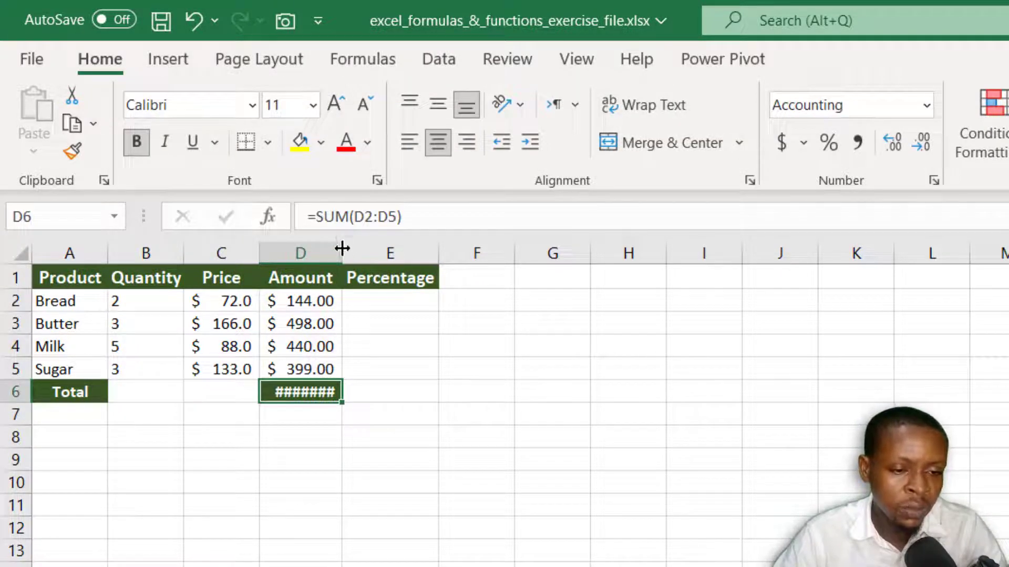
pyautogui.moveTo(343, 252); pyautogui.dragTo(366, 249)
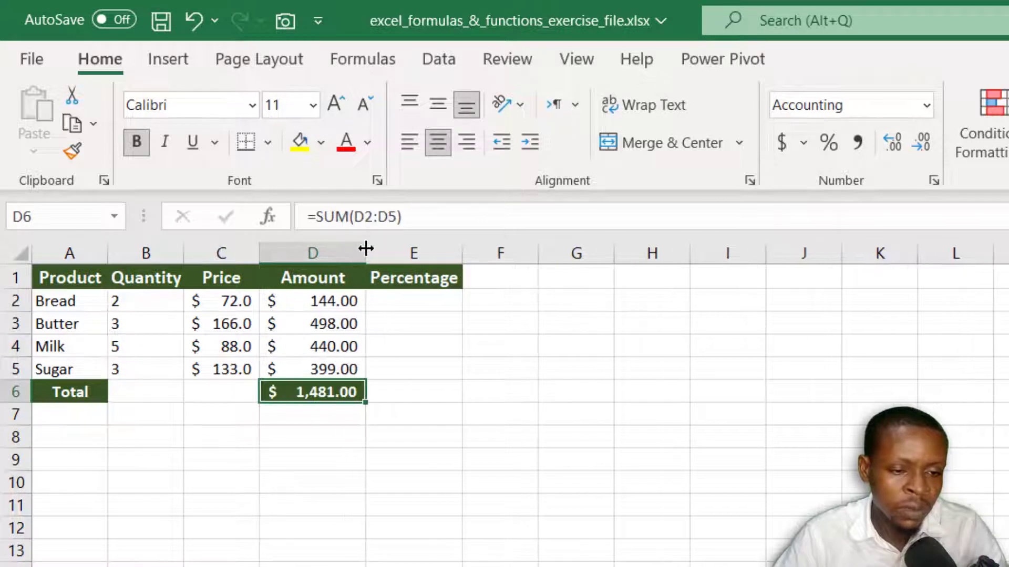
# Step: Calculate Bread's percentage of the total in E2 with the relative formula =D2/D6
pyautogui.click(411, 304)
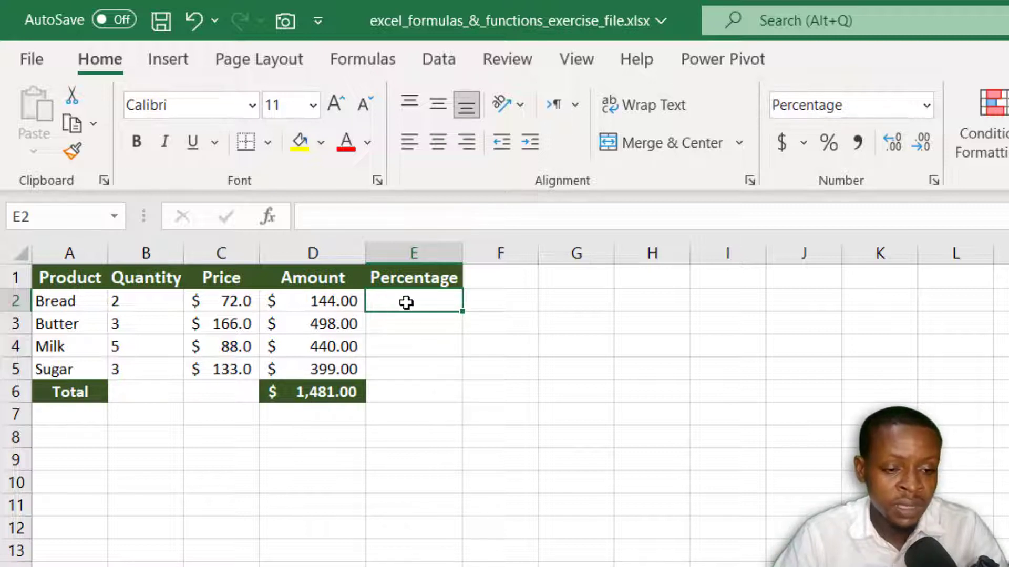
pyautogui.click(328, 304)
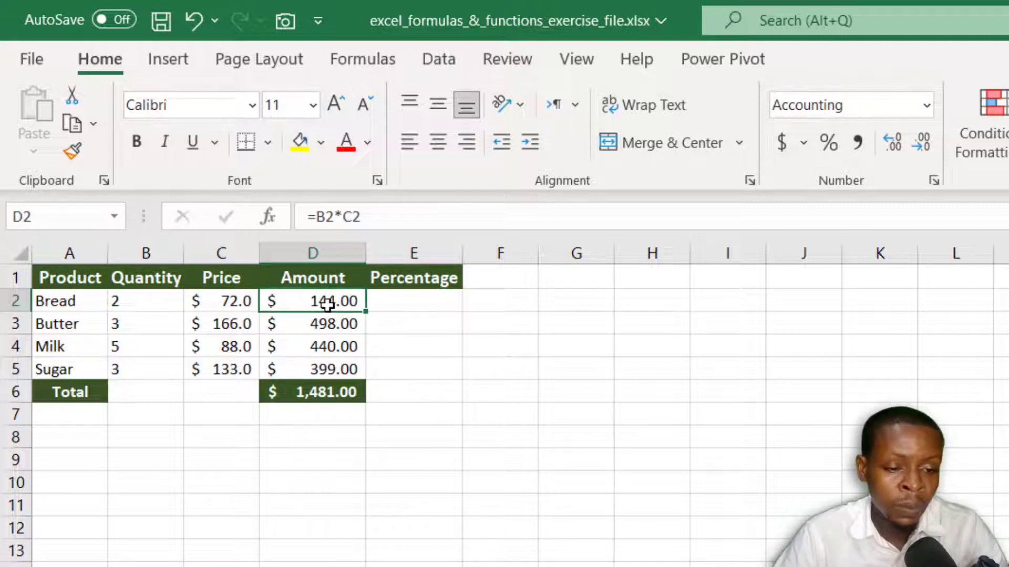
pyautogui.click(322, 392)
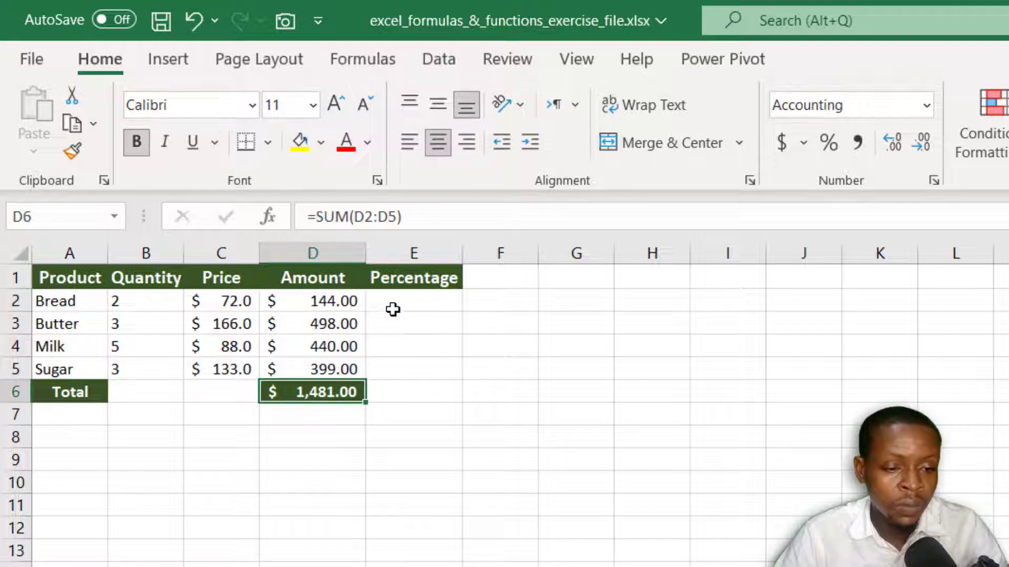
pyautogui.click(390, 283)
pyautogui.click(398, 295)
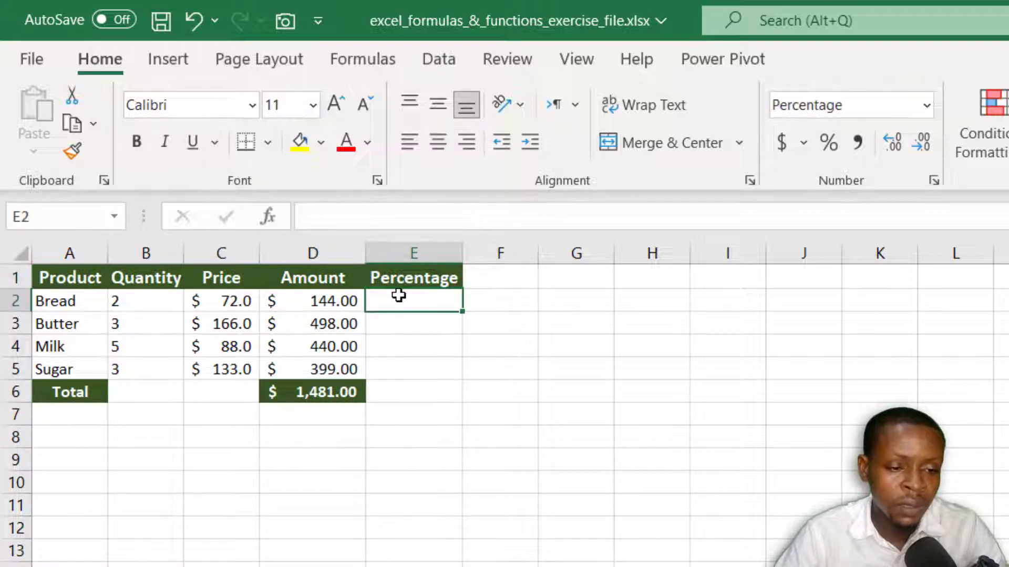
pyautogui.write('=')
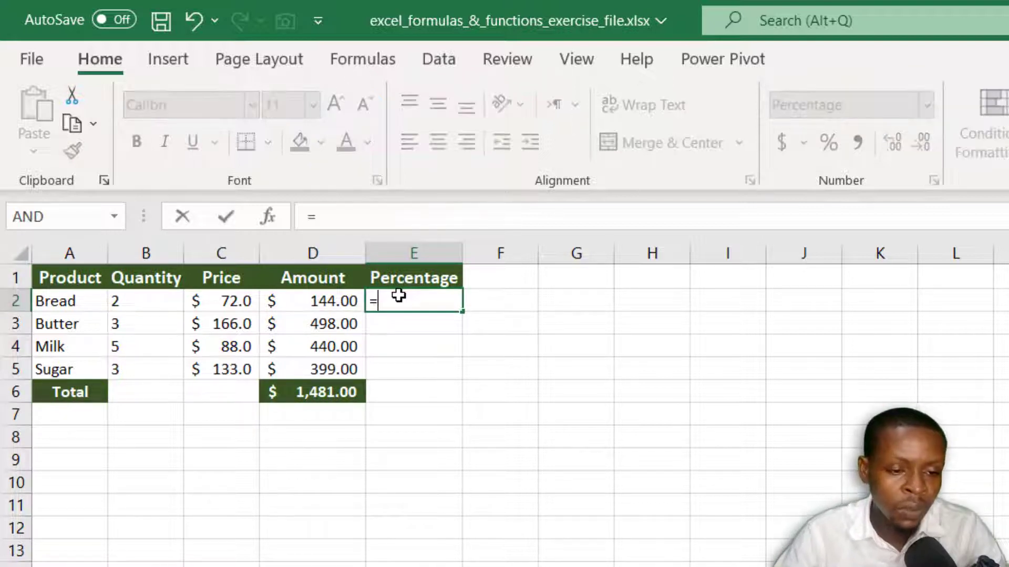
pyautogui.click(318, 301)
pyautogui.write('/')
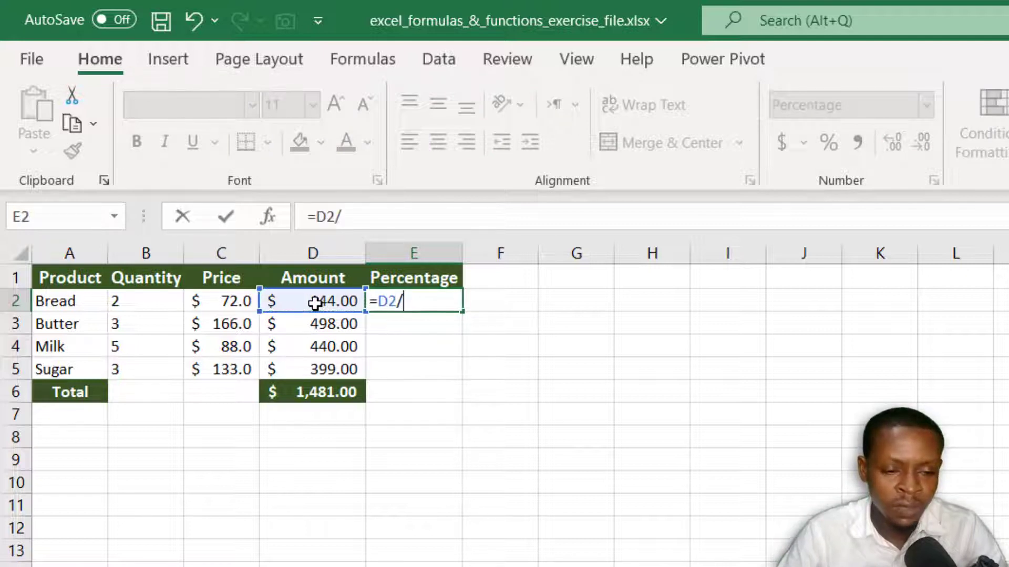
pyautogui.click(318, 394)
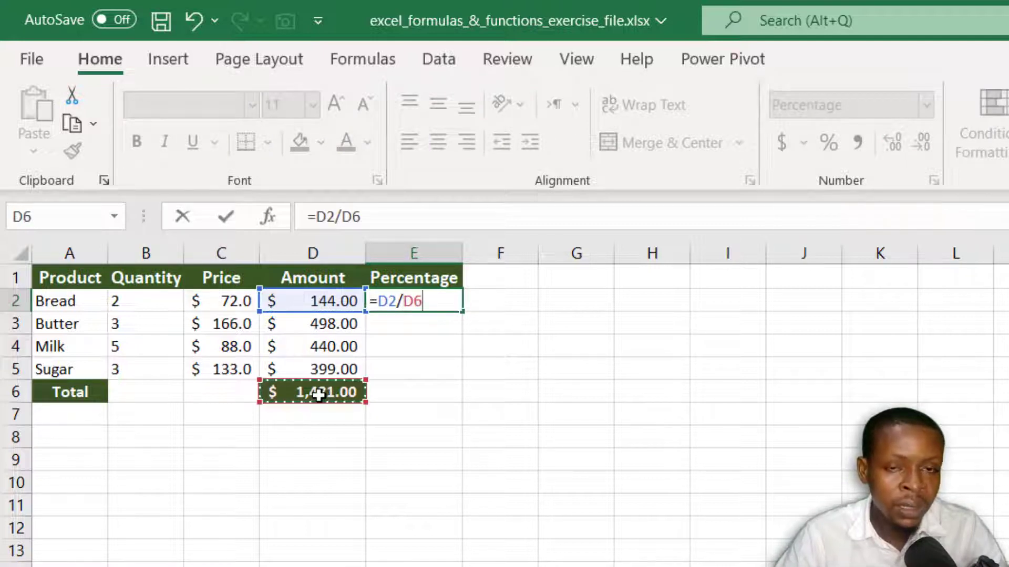
pyautogui.press('Return')
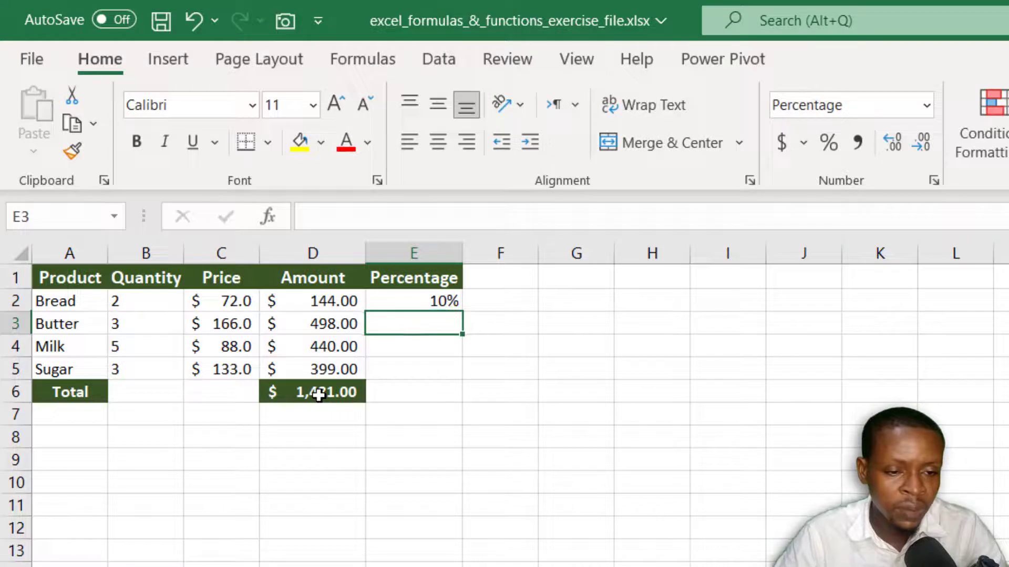
pyautogui.click(402, 303)
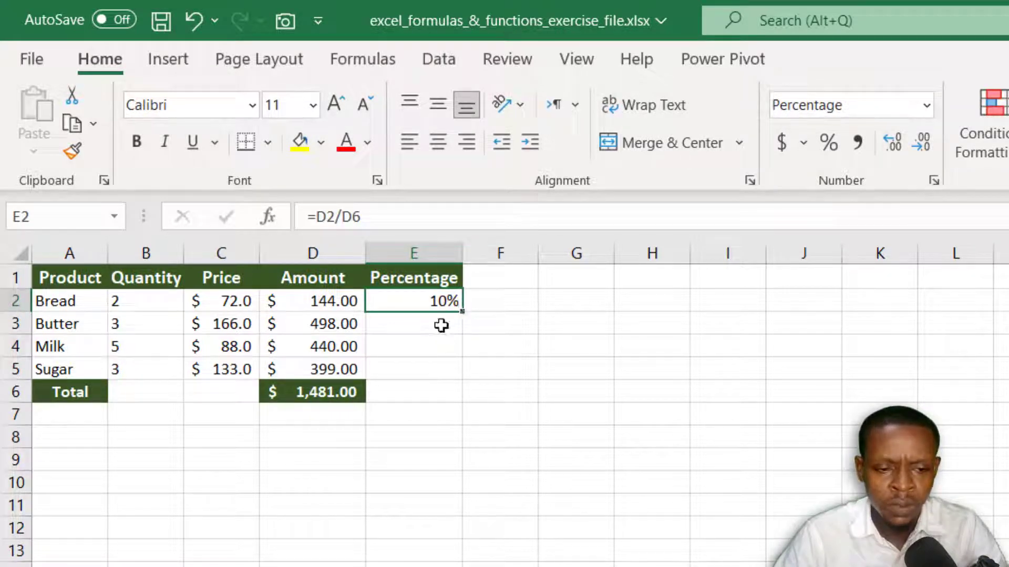
# Step: Calculate Butter's percentage of the total in E3 with a separately built formula, =D3/D6
pyautogui.click(424, 326)
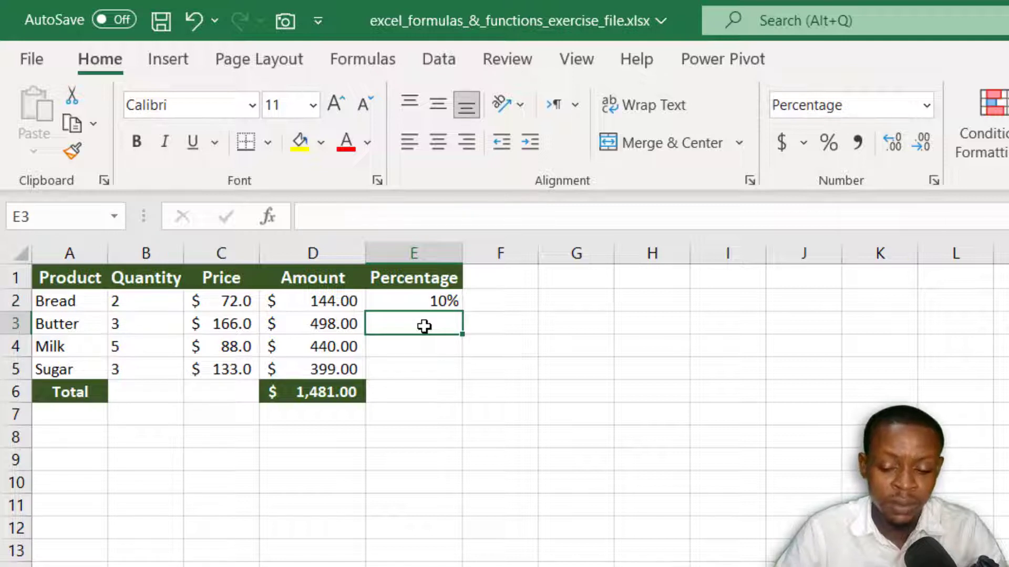
pyautogui.write('=')
pyautogui.click(331, 323)
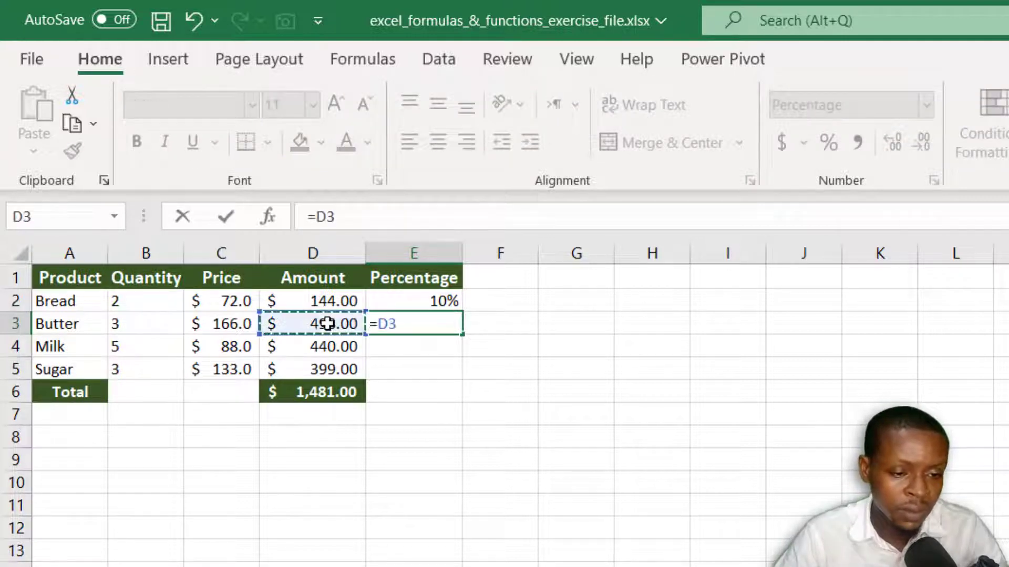
pyautogui.write('/')
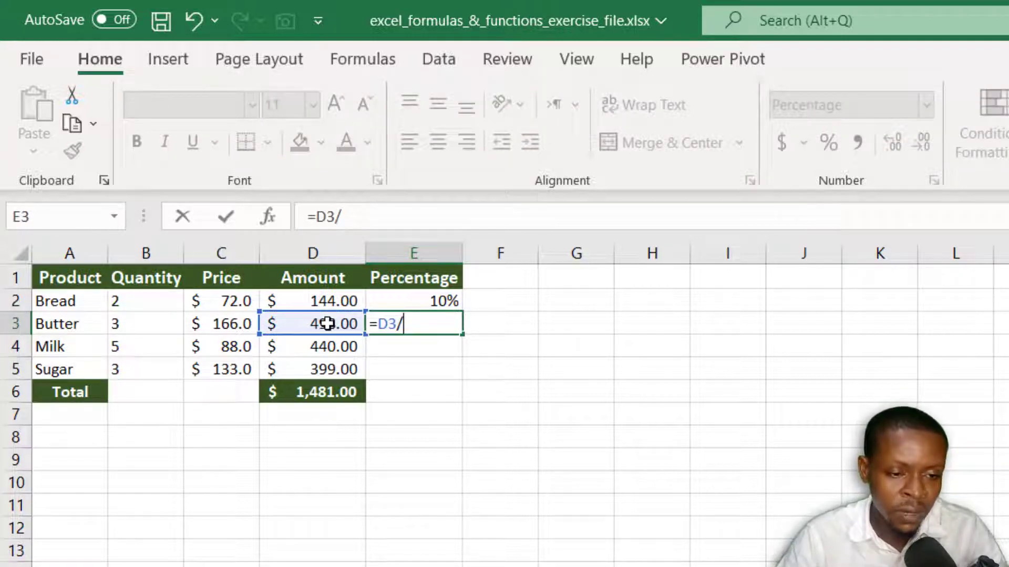
pyautogui.click(323, 393)
pyautogui.press('Return')
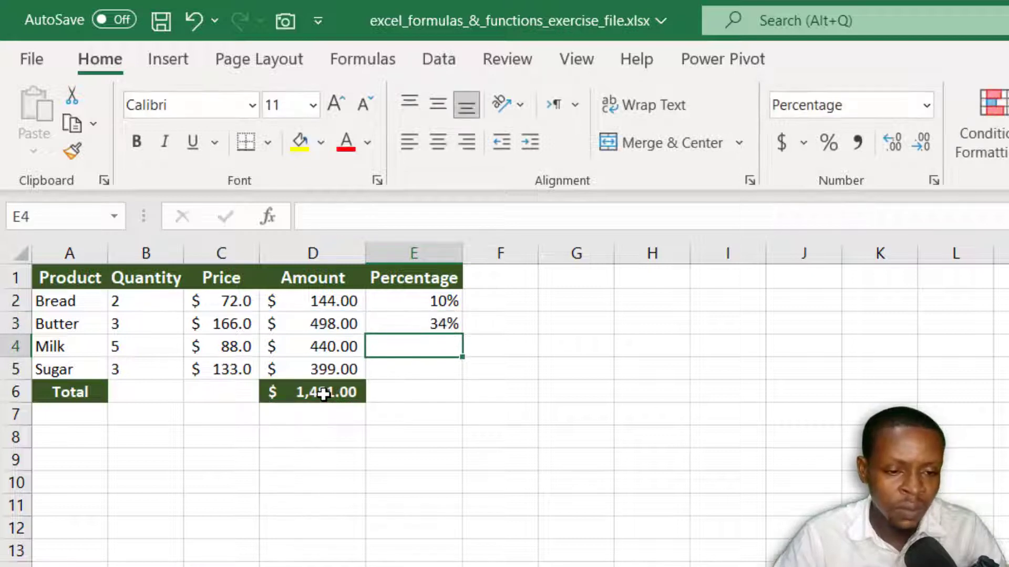
pyautogui.click(414, 326)
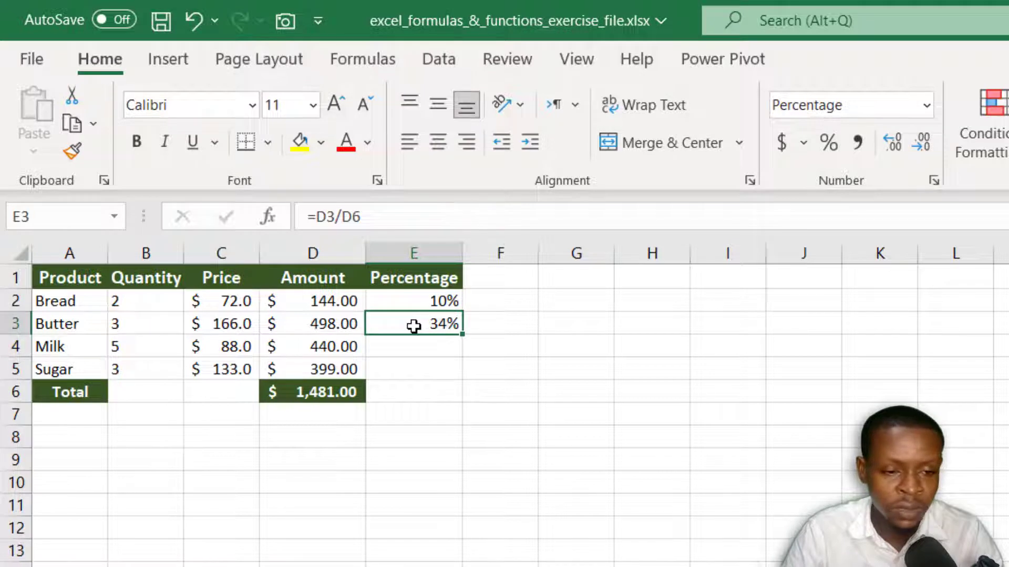
# Step: Clear the percentage formulas from E2 and E3
pyautogui.moveTo(414, 301); pyautogui.dragTo(414, 327)
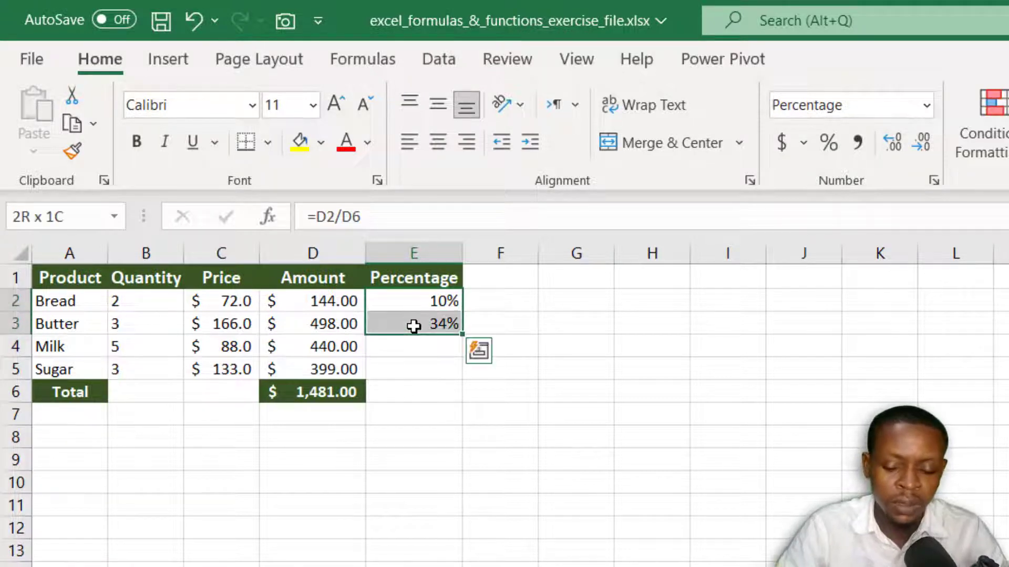
pyautogui.press('Delete')
pyautogui.click(399, 300)
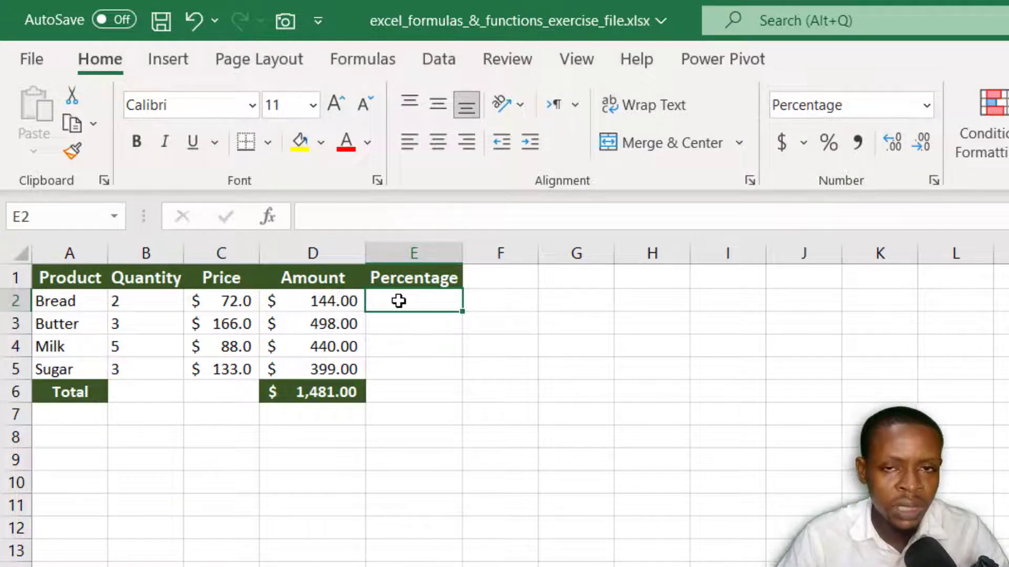
# Step: Calculate Bread's percentage in E2 with =D2/$D$6, locking the total cell as an absolute reference
pyautogui.click(309, 398)
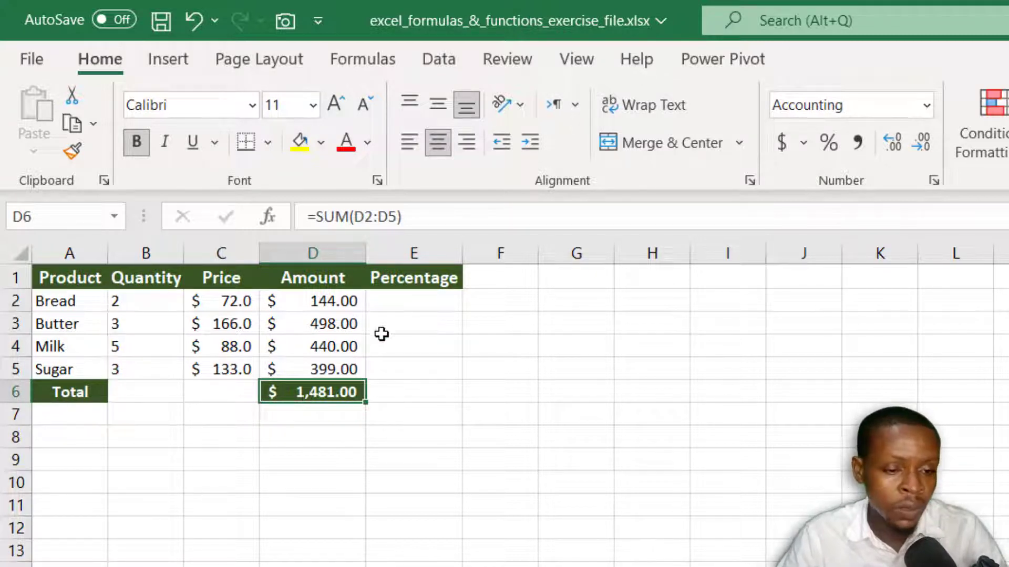
pyautogui.click(397, 301)
pyautogui.write('=')
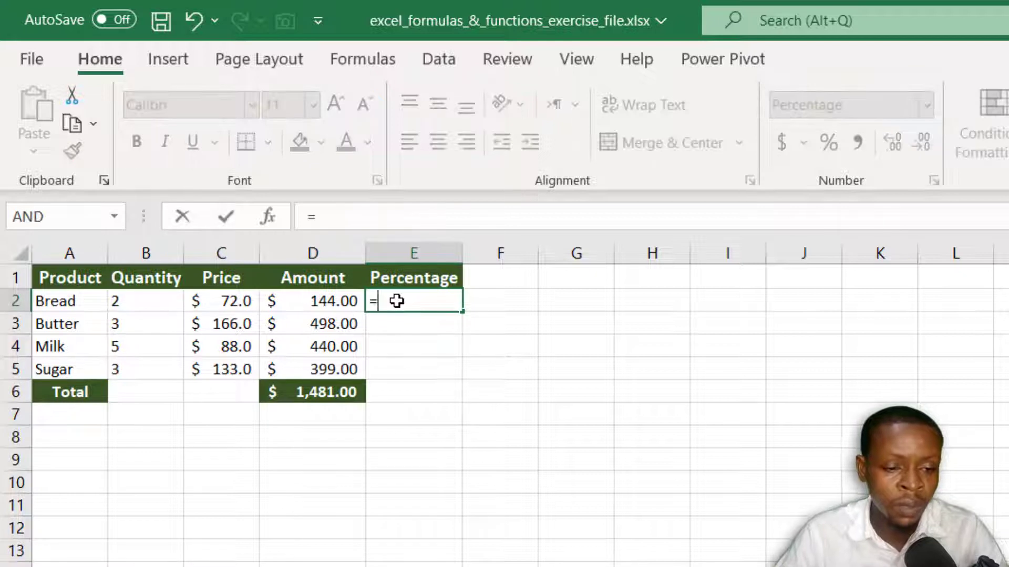
pyautogui.click(314, 299)
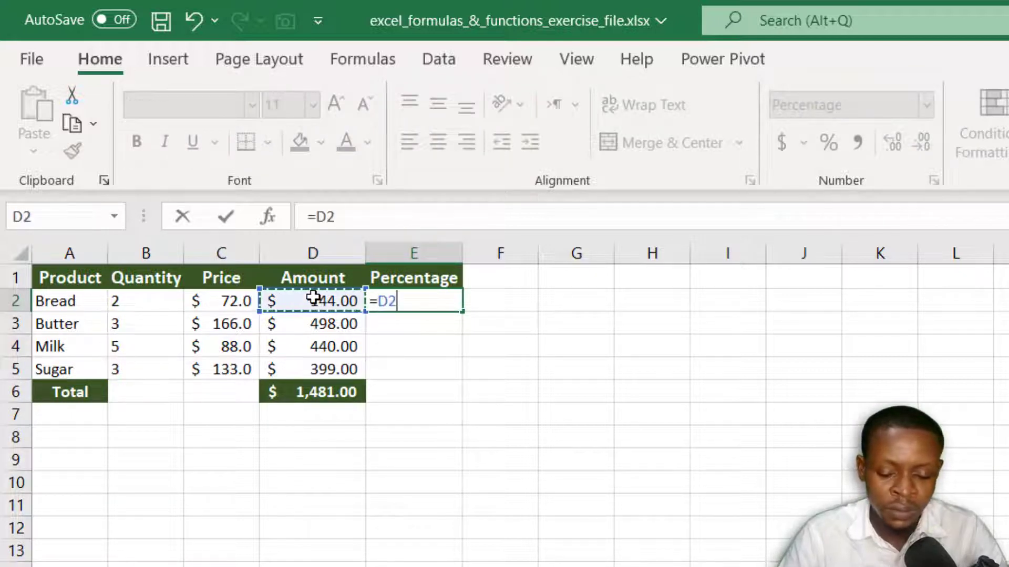
pyautogui.write('/')
pyautogui.click(319, 389)
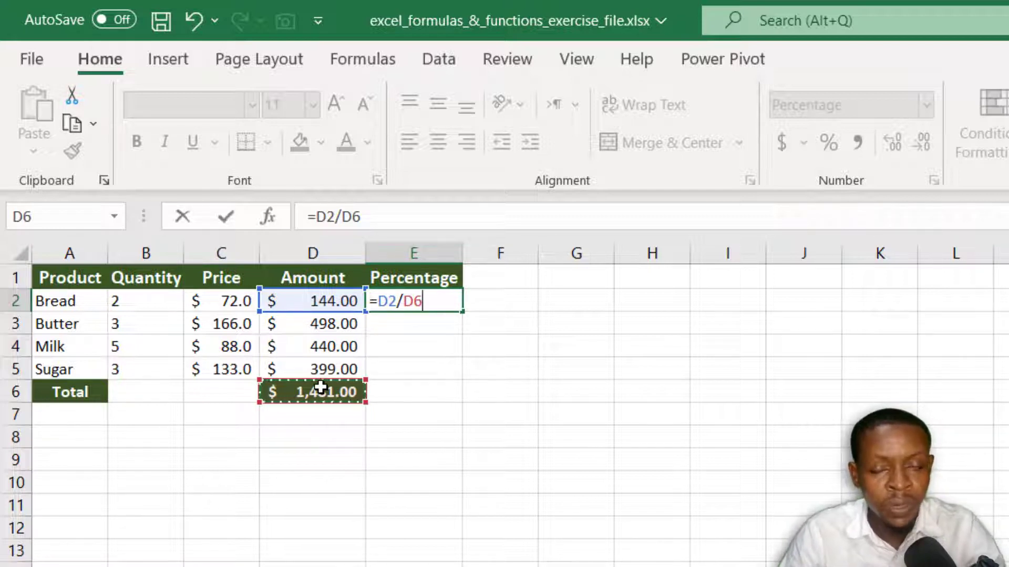
pyautogui.press('F4')
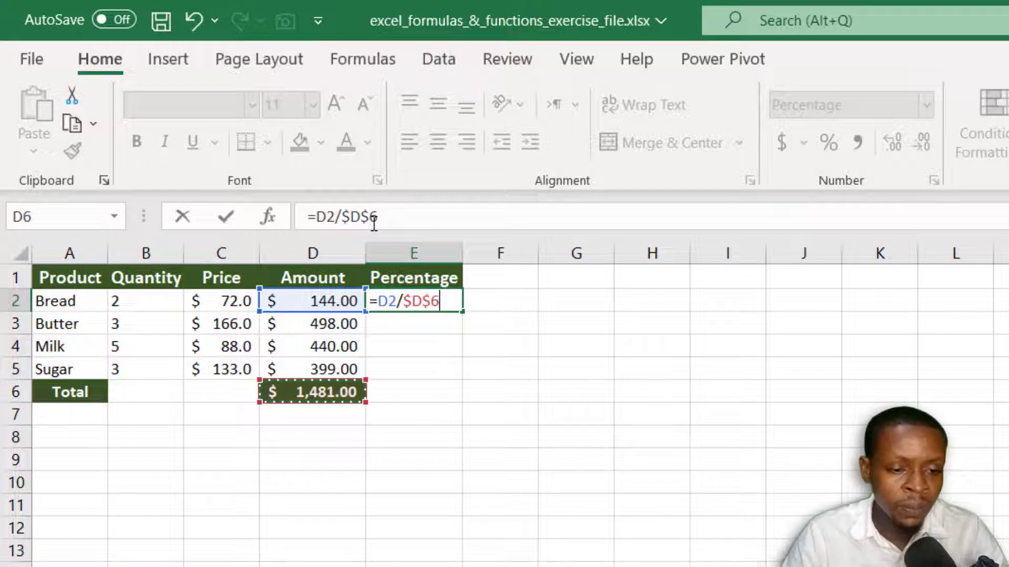
pyautogui.press('Return')
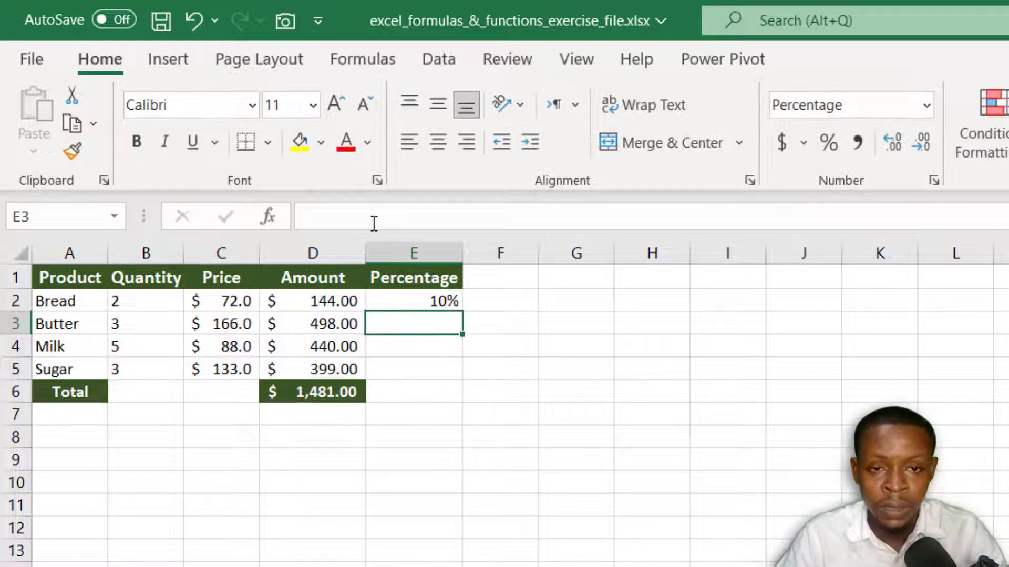
# Step: Copy the E2 percentage formula down through E5 and inspect the cell references in E3
pyautogui.click(415, 295)
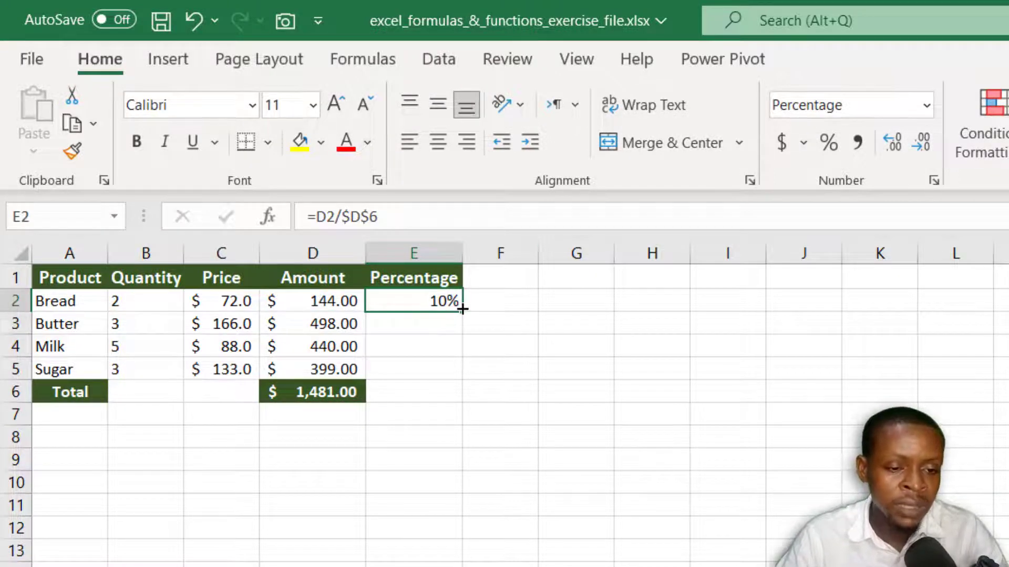
pyautogui.moveTo(462, 309); pyautogui.dragTo(461, 379)
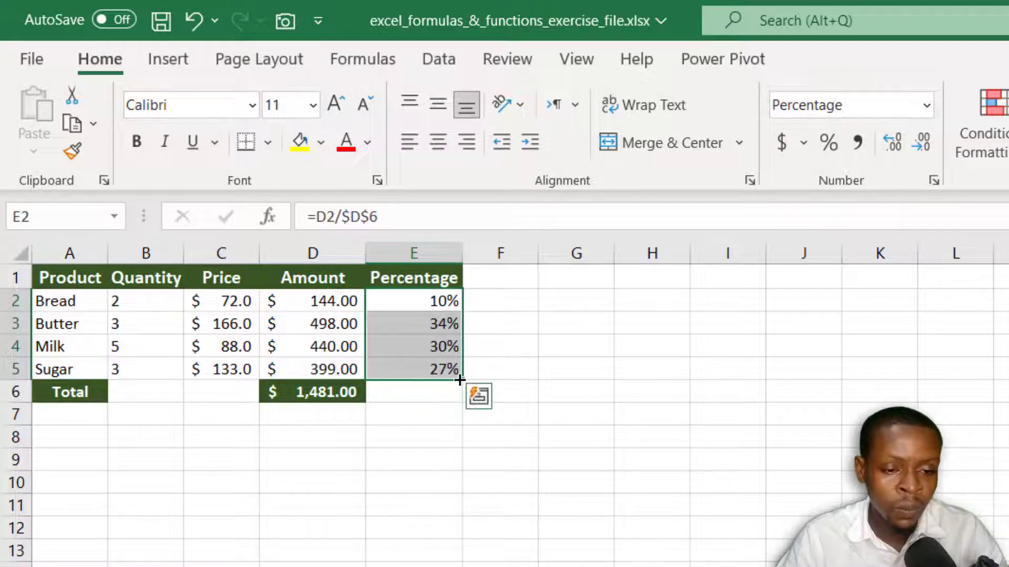
pyautogui.click(436, 319)
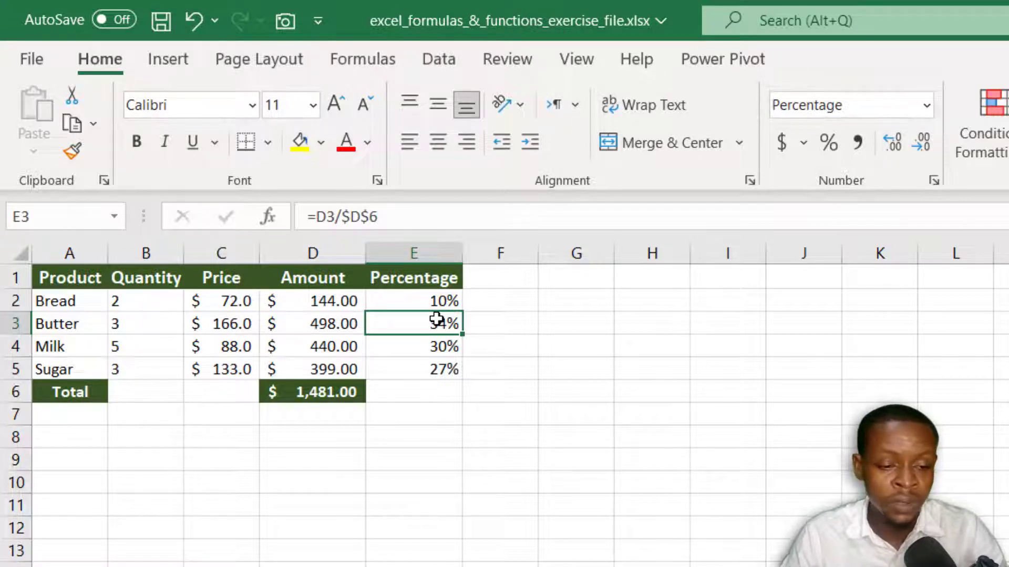
pyautogui.doubleClick(436, 319)
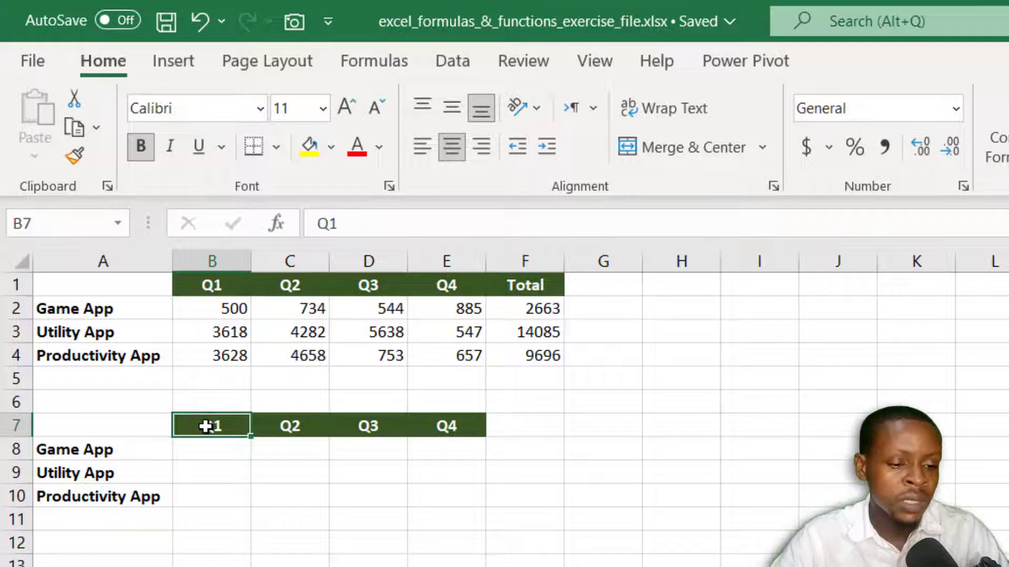
# Step: Examine how the Game App's Q1 and Q2 values and its F2 total relate to the empty percentage table
pyautogui.click(201, 458)
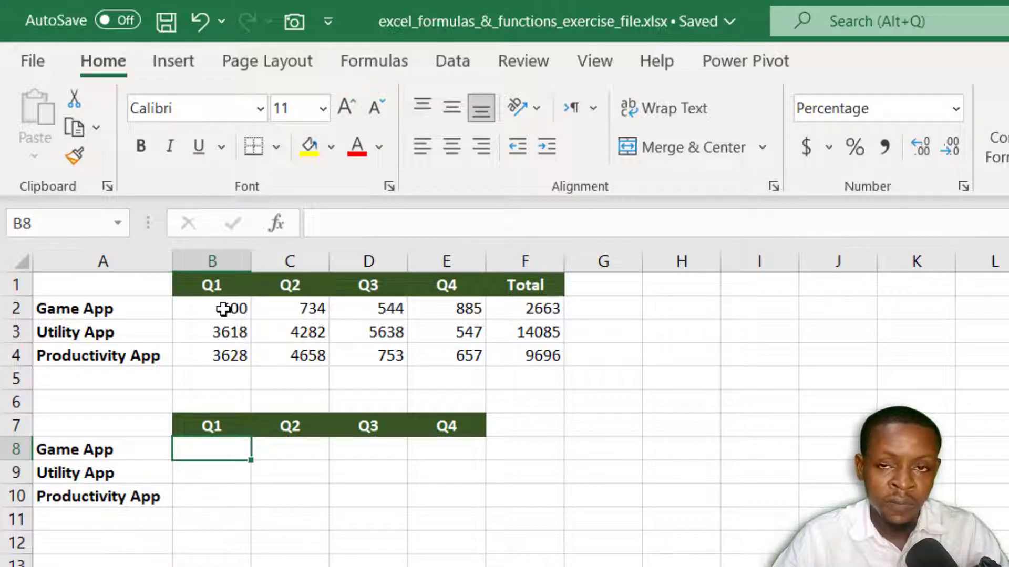
pyautogui.click(224, 309)
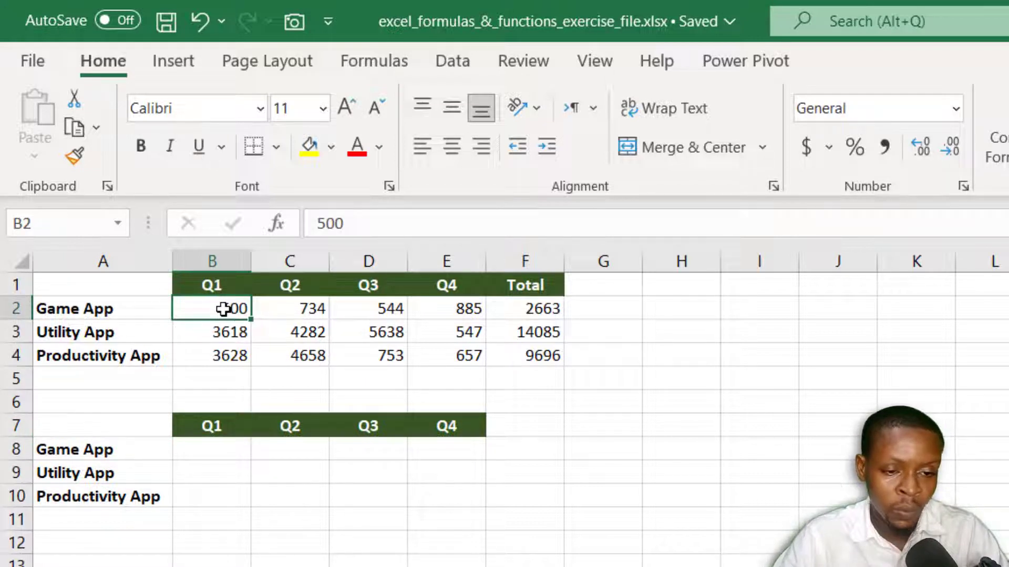
pyautogui.click(198, 455)
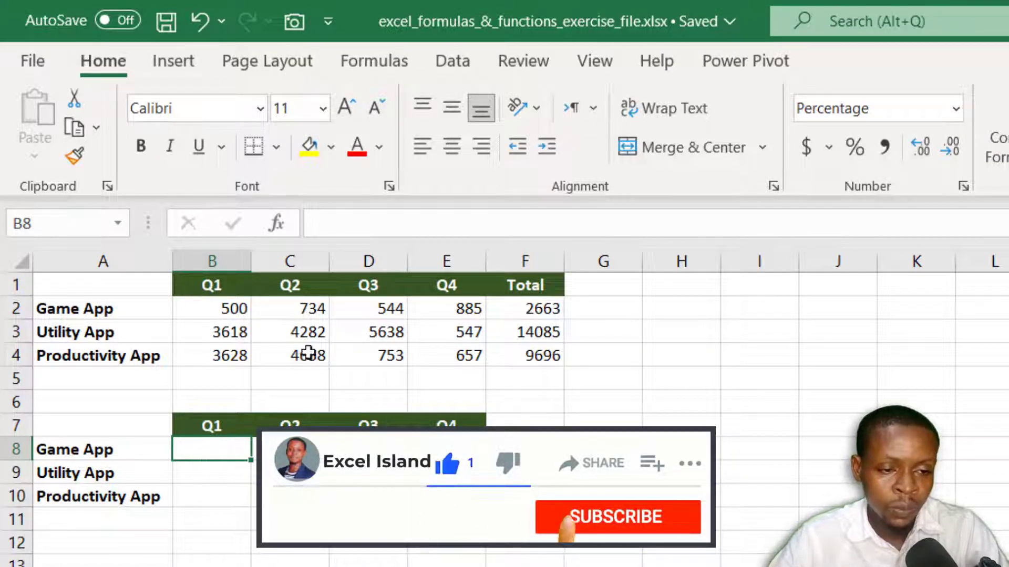
pyautogui.click(200, 311)
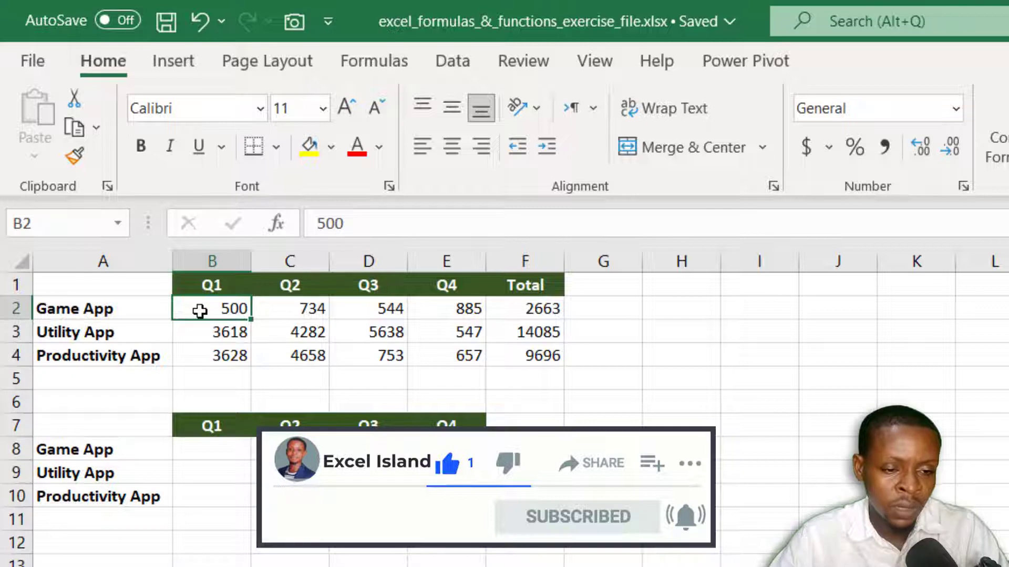
pyautogui.click(533, 310)
pyautogui.click(305, 309)
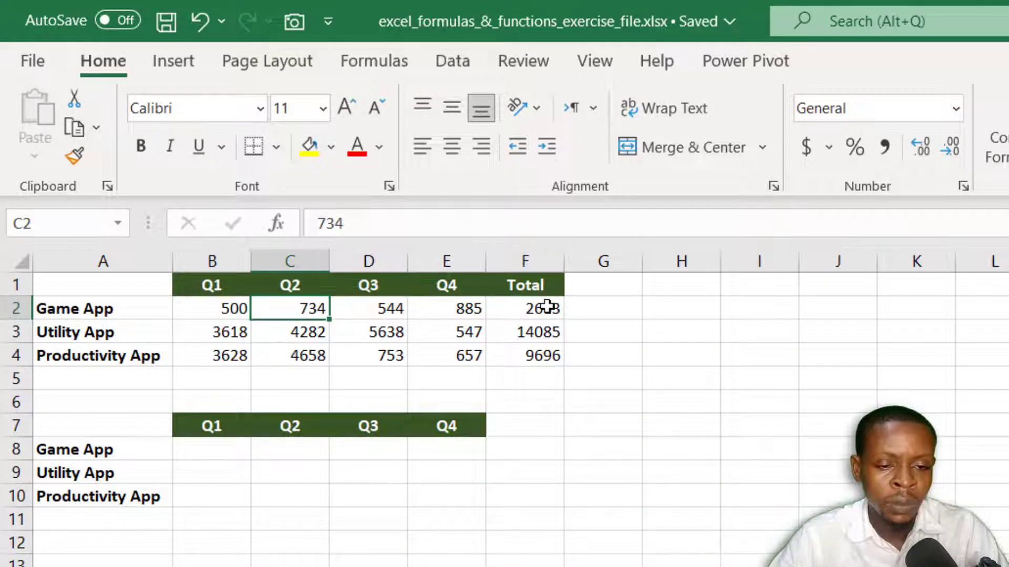
pyautogui.click(547, 307)
# Step: Calculate the Game App's Q1 share in B8 with =B2/$F2, locking only the total's column as a mixed reference
pyautogui.click(208, 444)
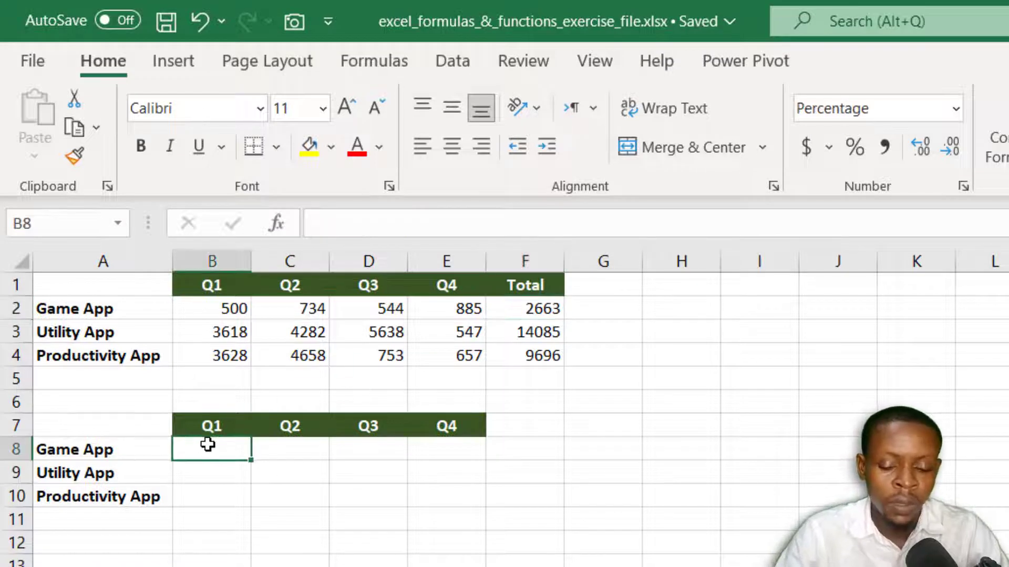
pyautogui.write('=')
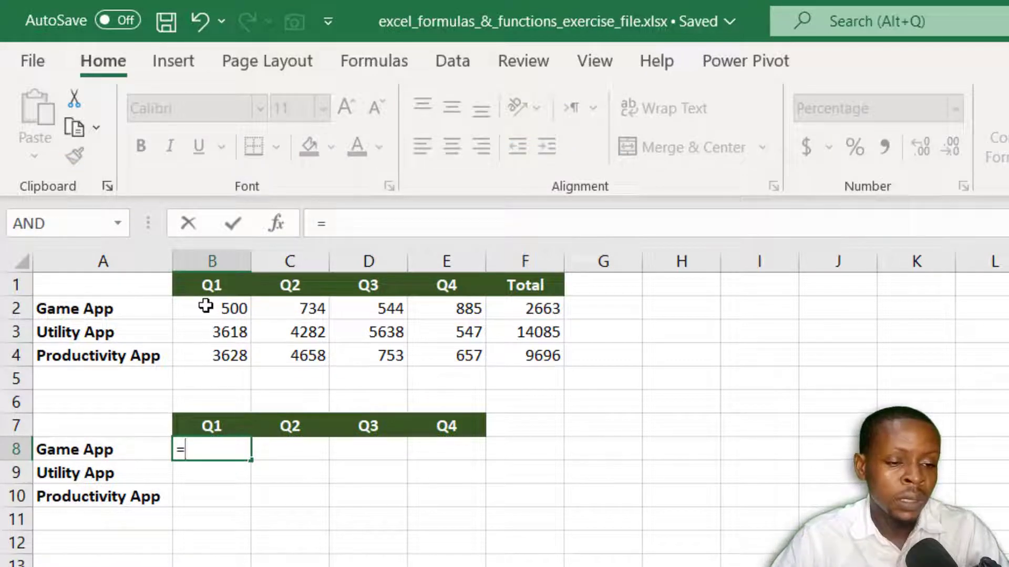
pyautogui.click(205, 306)
pyautogui.write('/')
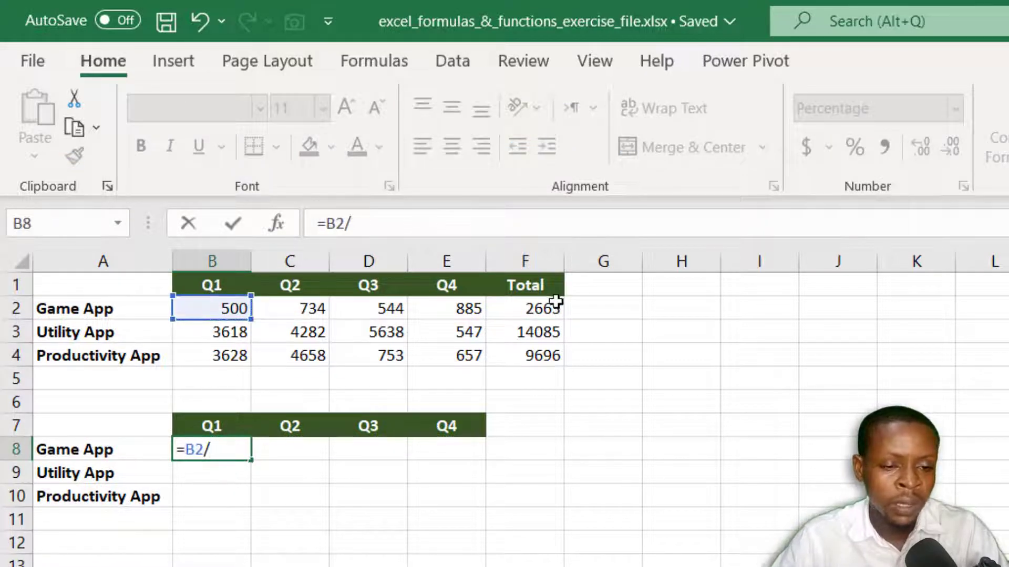
pyautogui.click(530, 310)
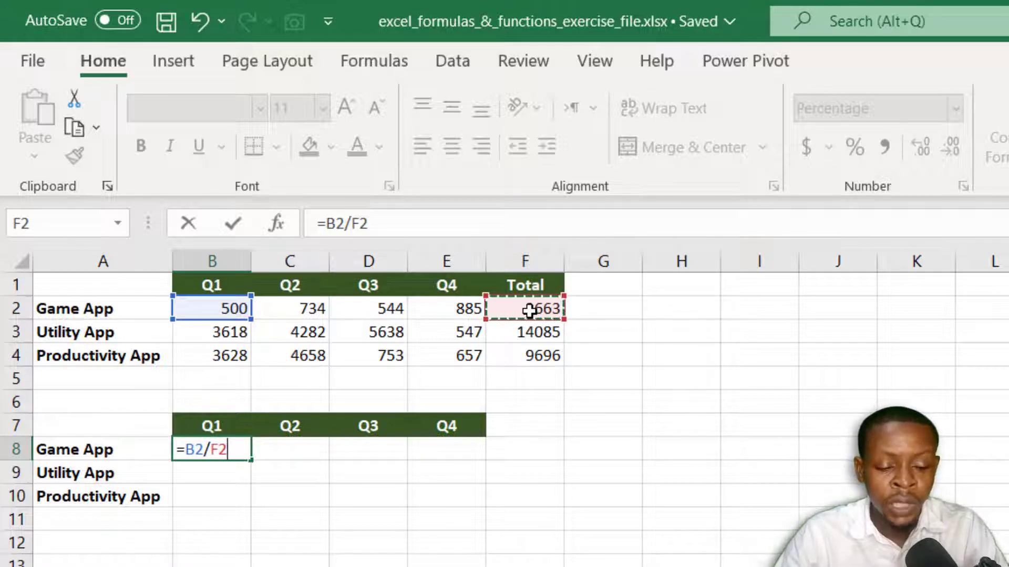
pyautogui.press('F4')
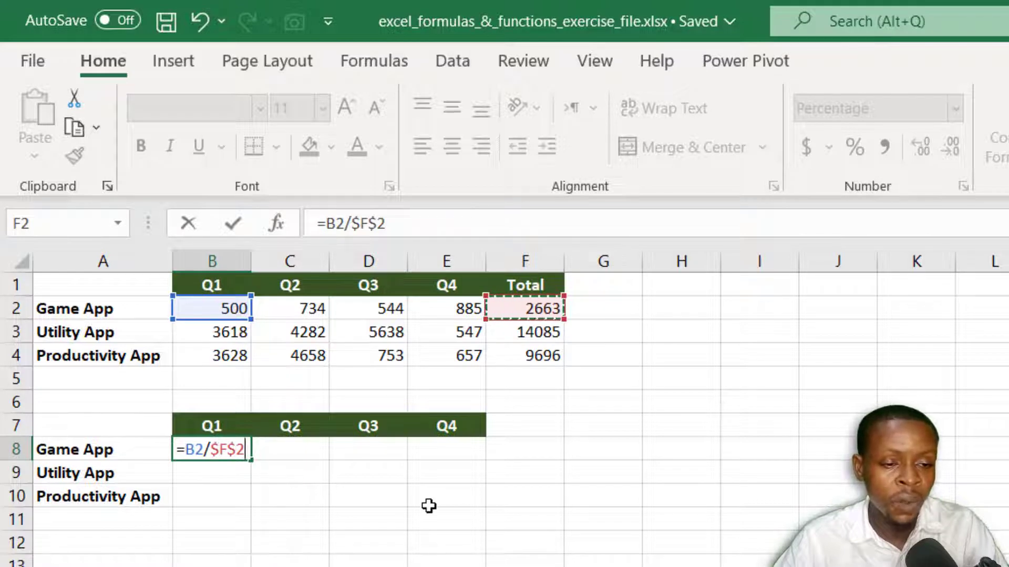
pyautogui.press('F4')
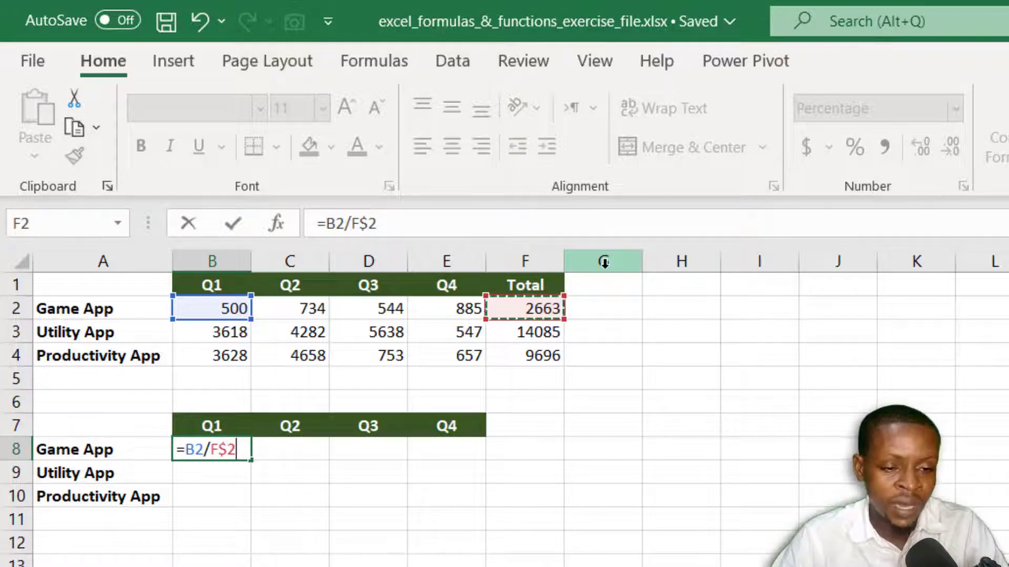
pyautogui.press('F4')
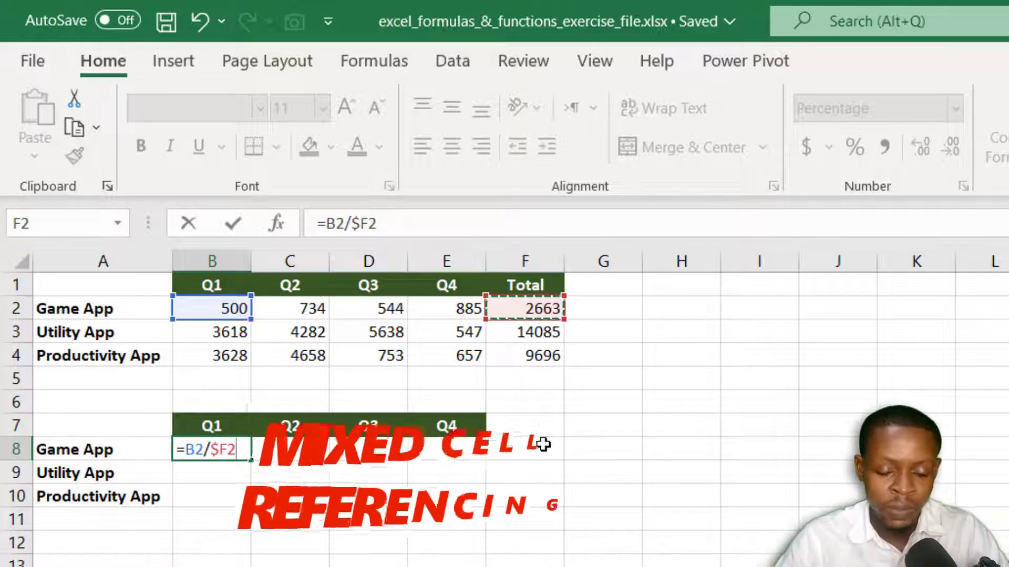
pyautogui.press('Return')
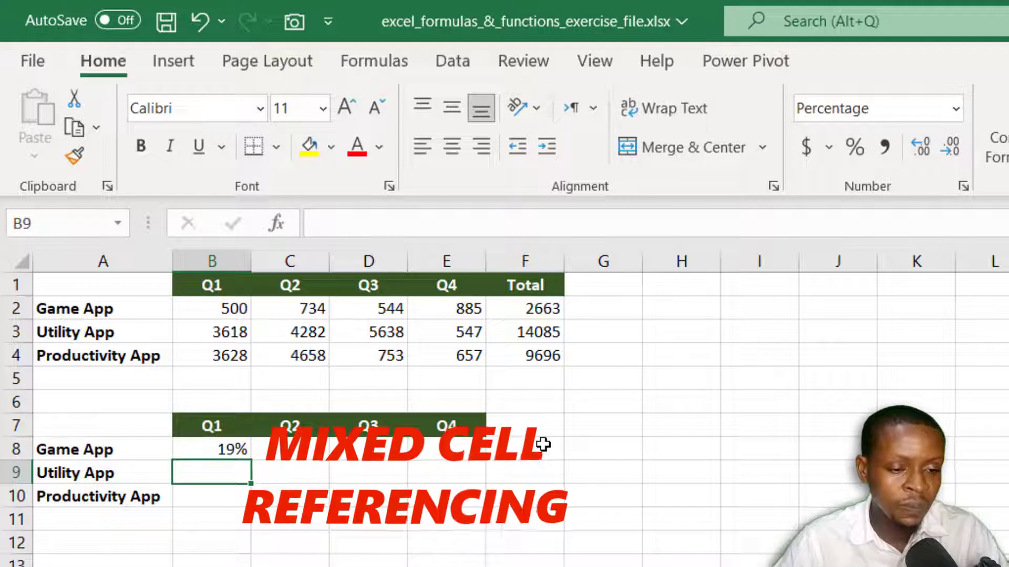
# Step: Copy the B8 share formula across to C8 and inspect the cell references in C8
pyautogui.click(218, 451)
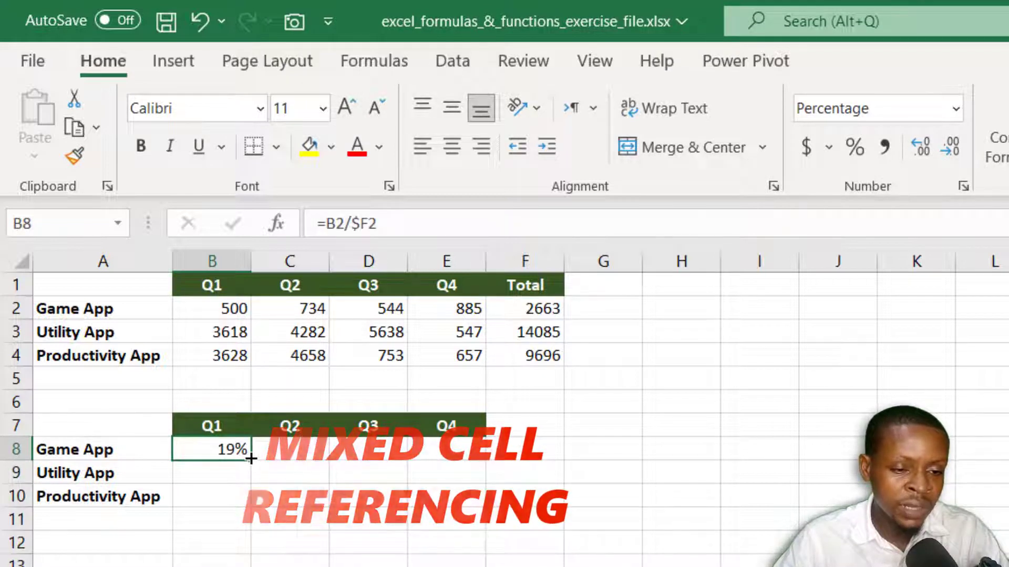
pyautogui.moveTo(251, 459); pyautogui.dragTo(324, 457)
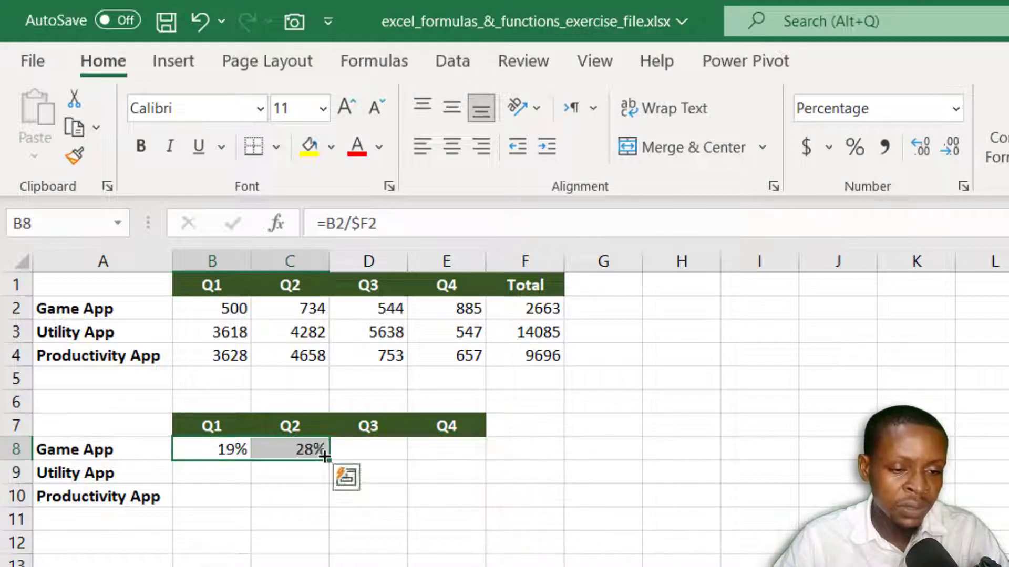
pyautogui.click(287, 450)
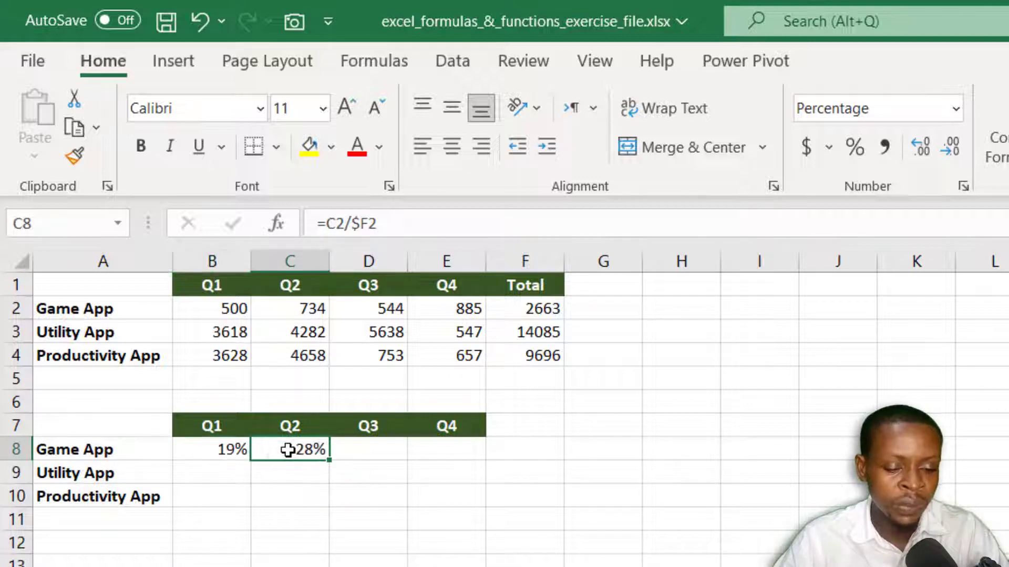
pyautogui.doubleClick(287, 450)
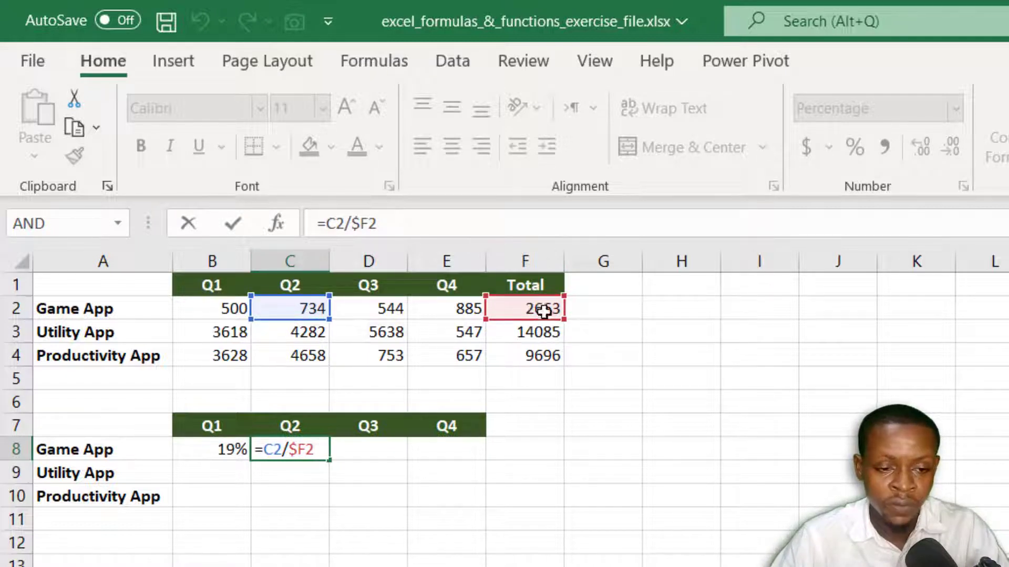
pyautogui.hotkey('ctrl', 'Return')
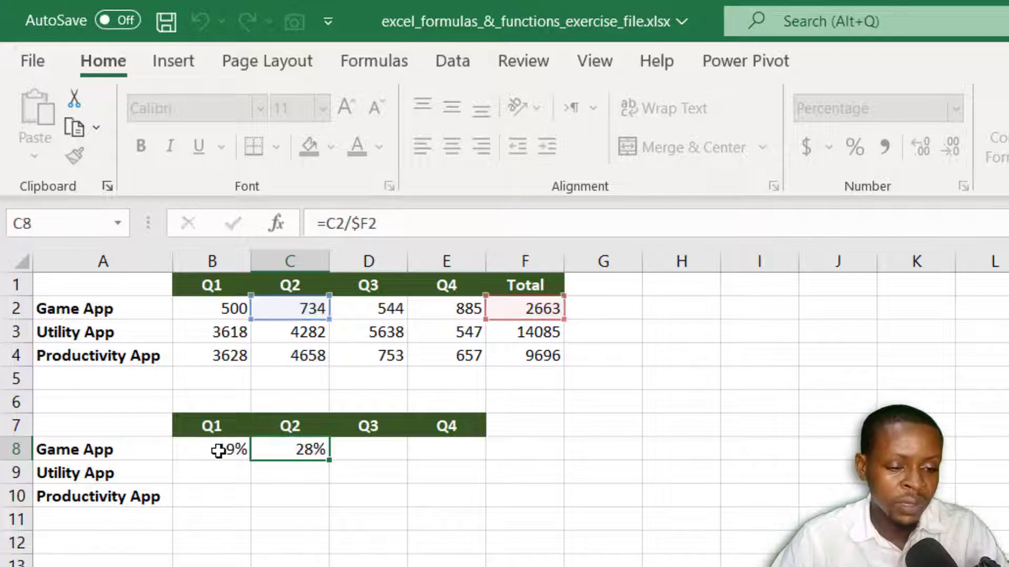
# Step: Fill the B8 formula across and down through E10 to cover every app and quarter
pyautogui.doubleClick(218, 450)
pyautogui.press('Escape')
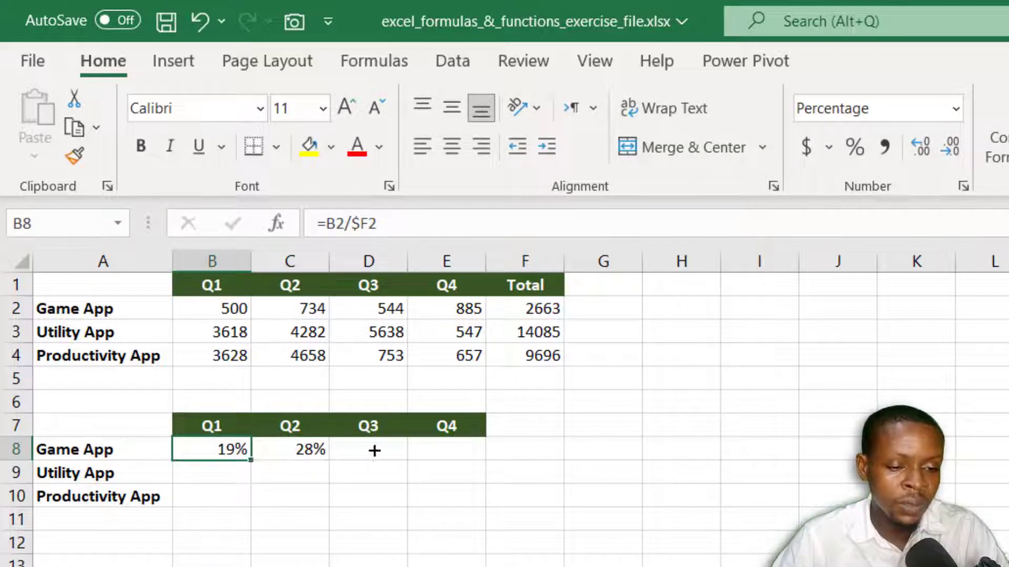
pyautogui.moveTo(374, 450); pyautogui.dragTo(478, 512)
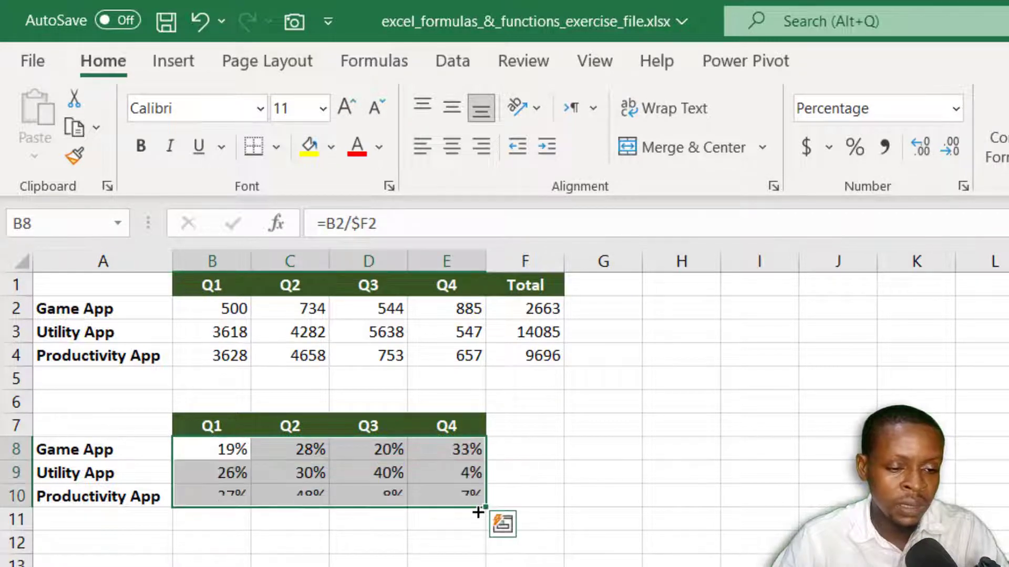
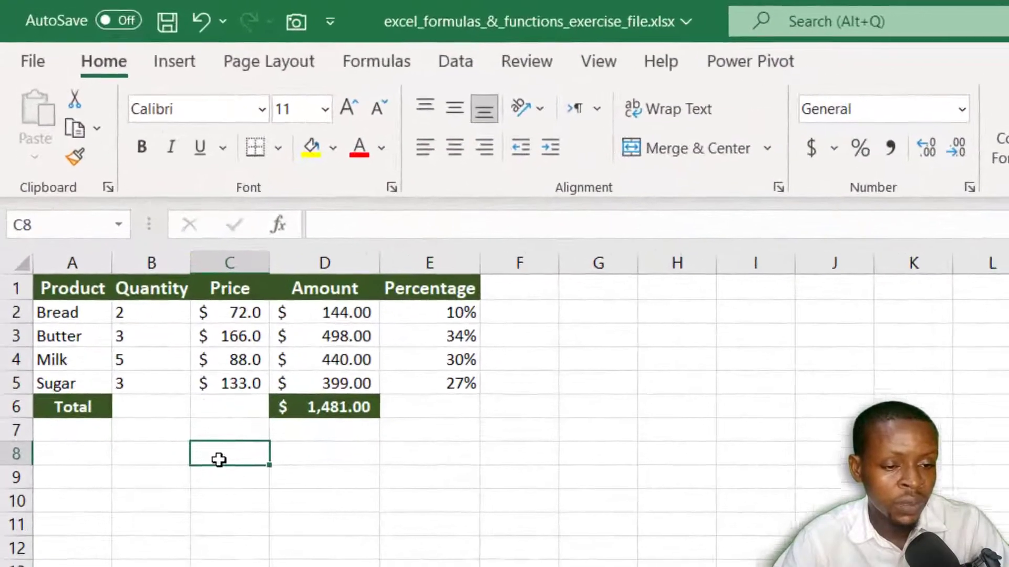
# Step: Enter =B2/A2 in C8 to divide Bread's quantity by its text product name, and inspect the cell
pyautogui.write('=')
pyautogui.click(136, 317)
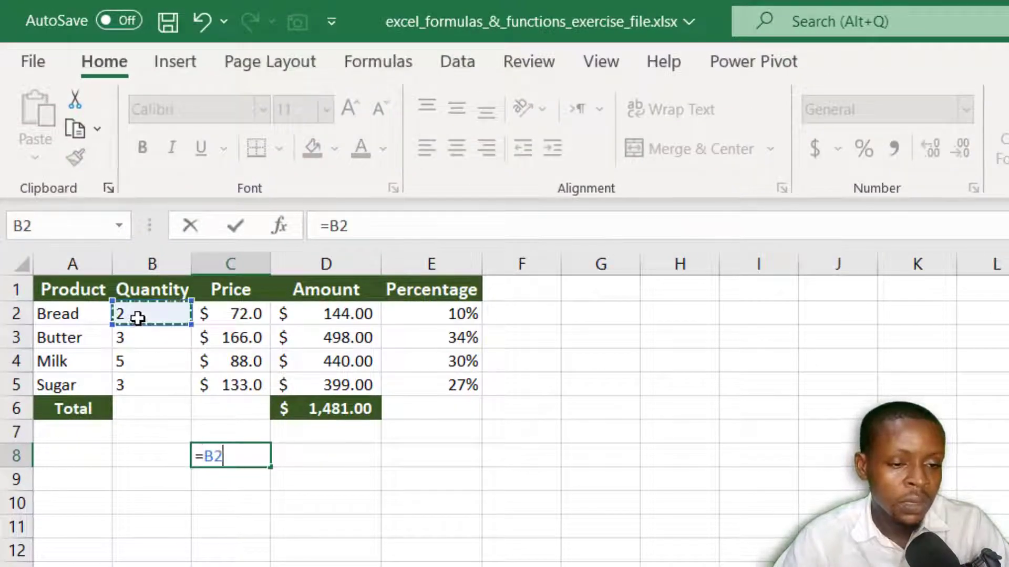
pyautogui.write('/')
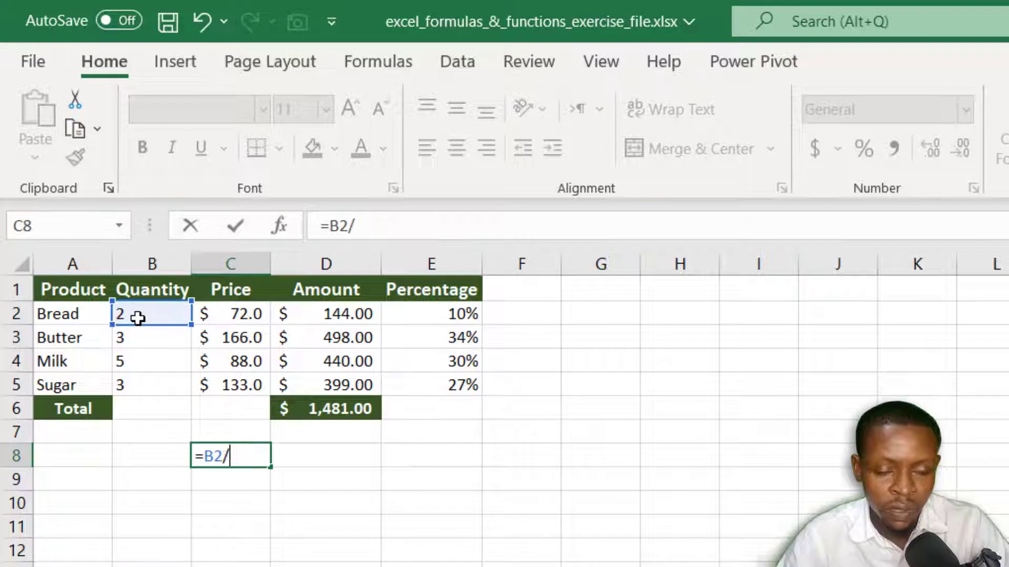
pyautogui.click(75, 314)
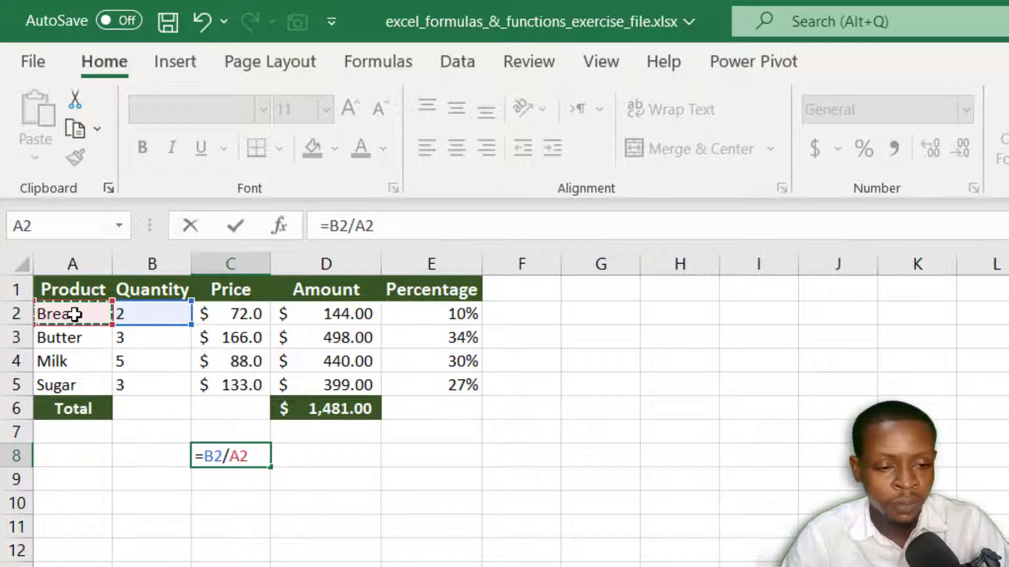
pyautogui.press('Return')
pyautogui.click(220, 456)
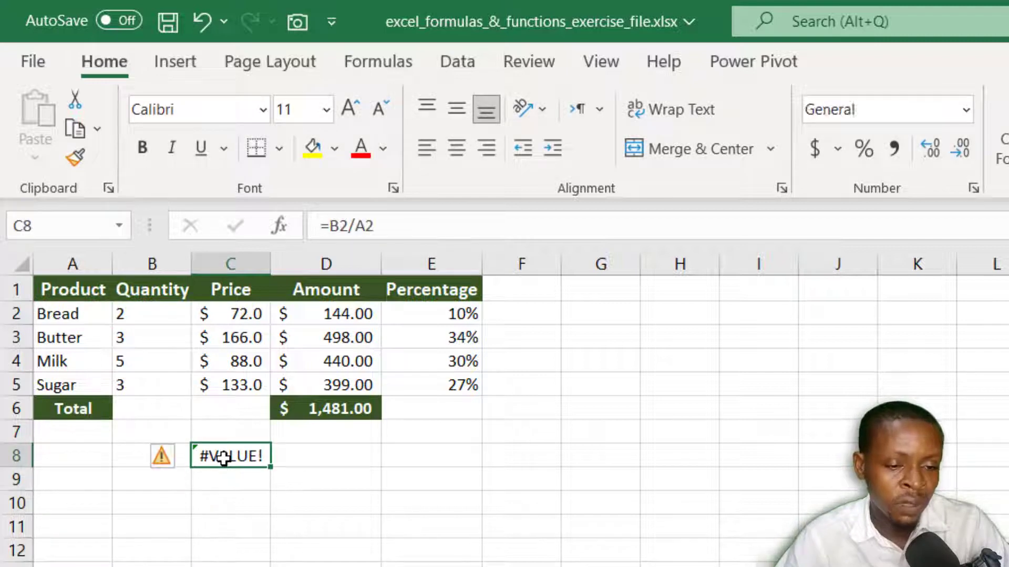
# Step: Change the number format of the whole Quantity column to General and recheck C8
pyautogui.click(150, 264)
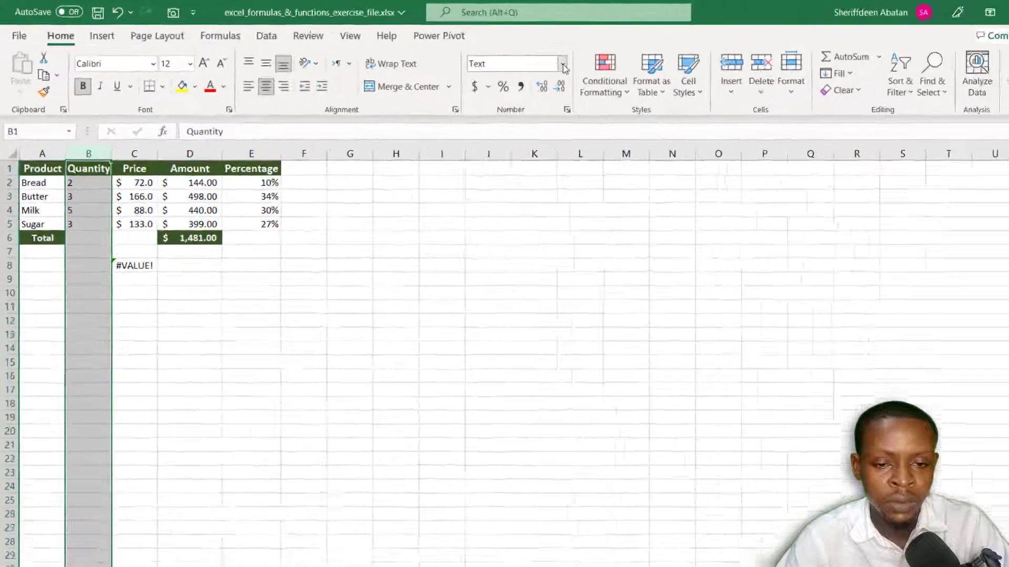
pyautogui.click(965, 109)
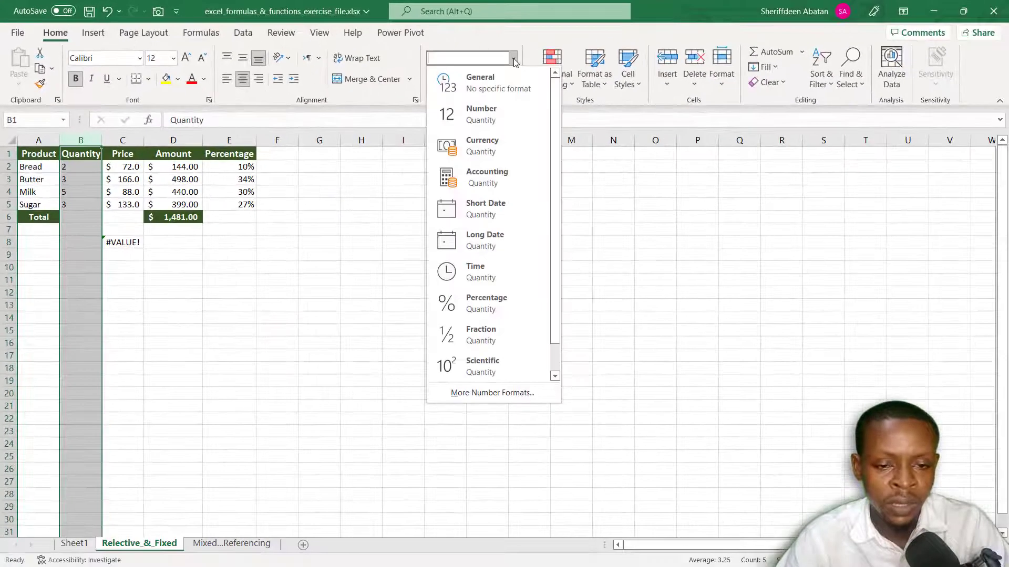
pyautogui.click(494, 86)
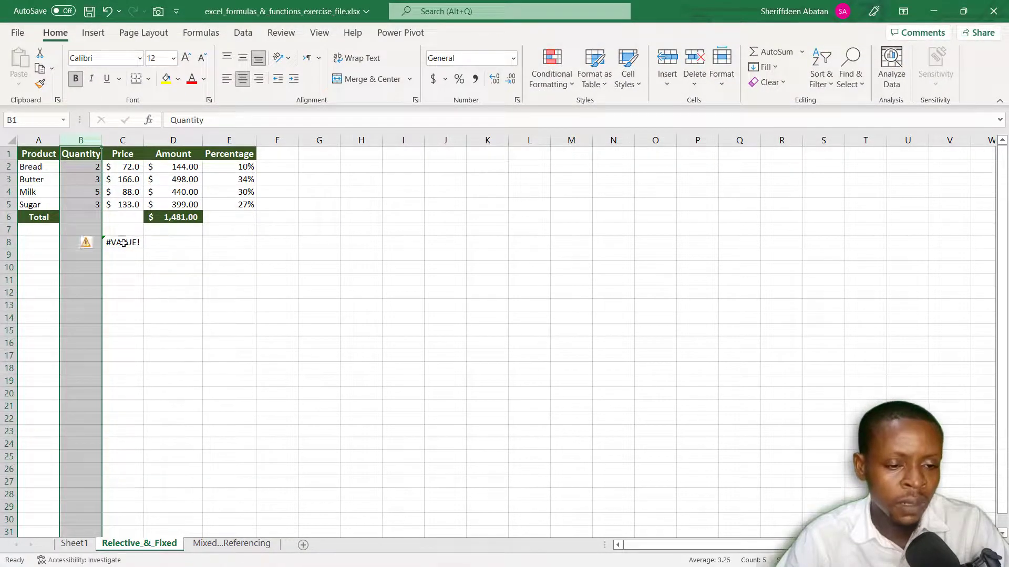
pyautogui.click(123, 243)
pyautogui.press('Return')
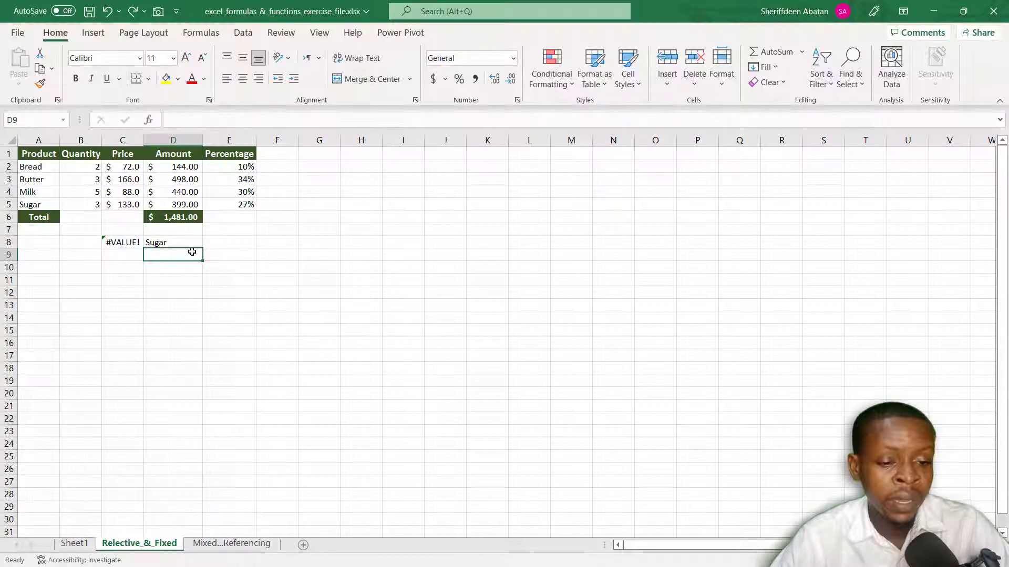
# Step: Start a VLOOKUP formula in D9 that uses the product name in D8 as its lookup value
pyautogui.click(180, 243)
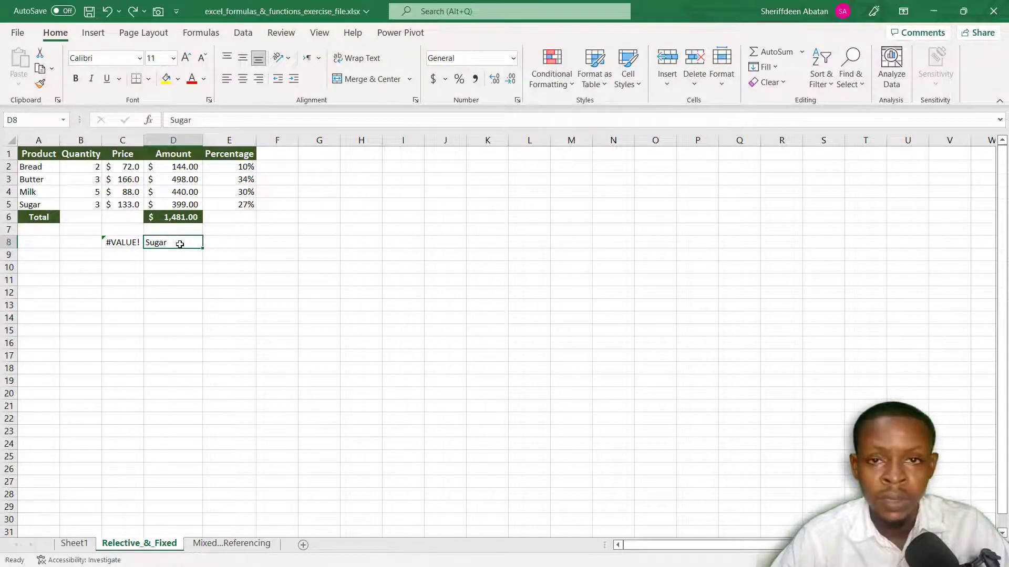
pyautogui.click(184, 256)
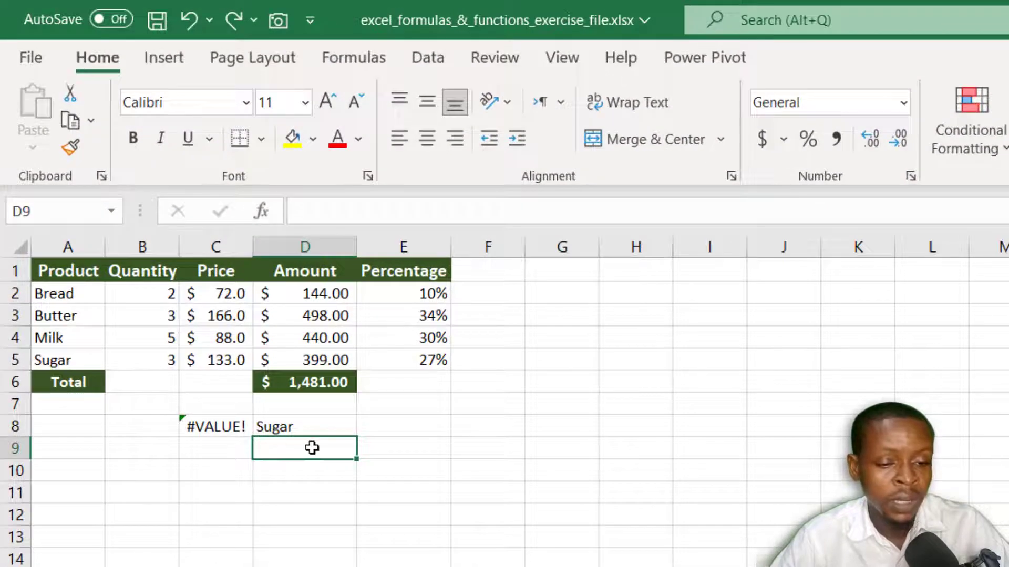
pyautogui.click(299, 362)
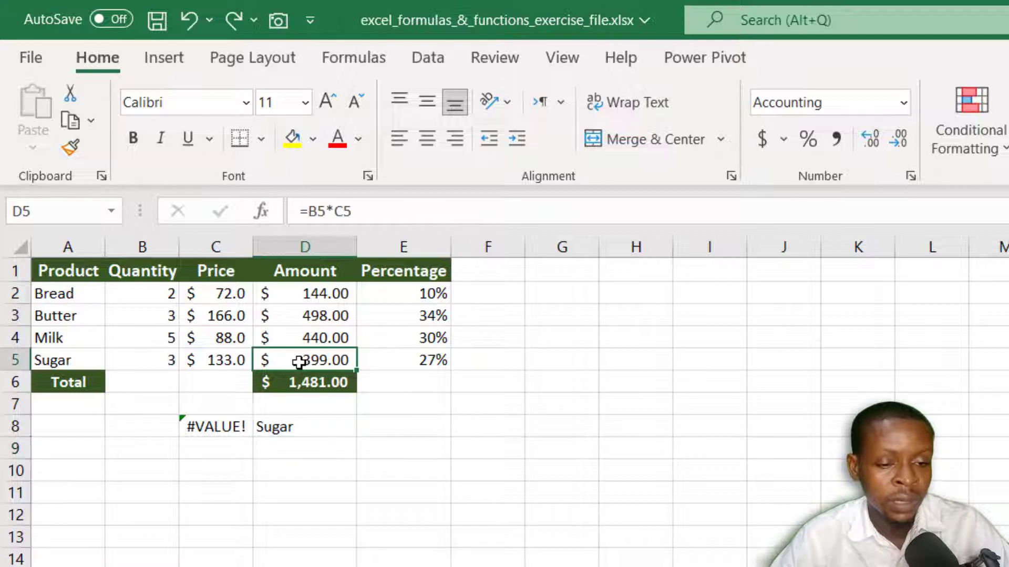
pyautogui.click(289, 451)
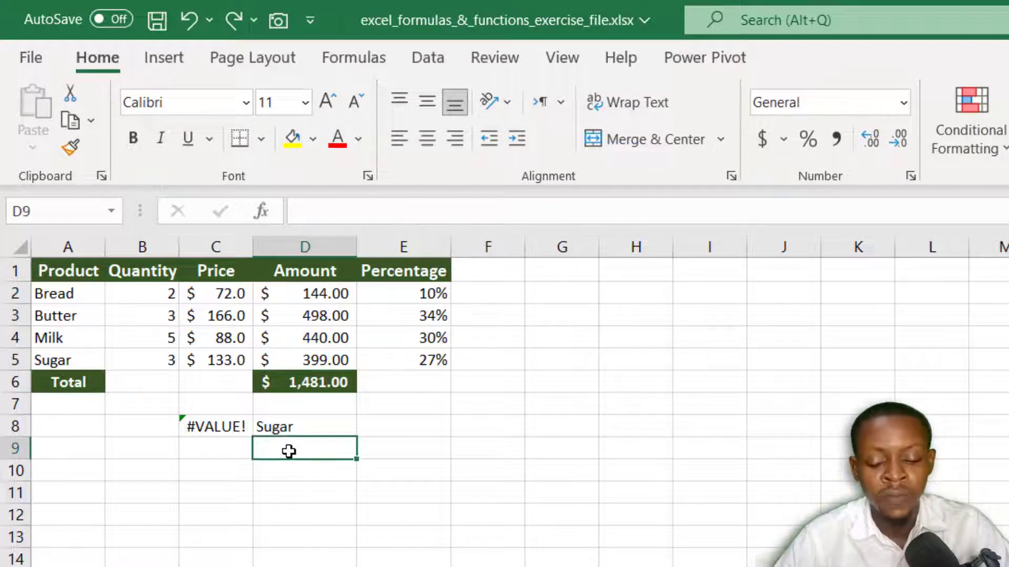
pyautogui.write('=vl')
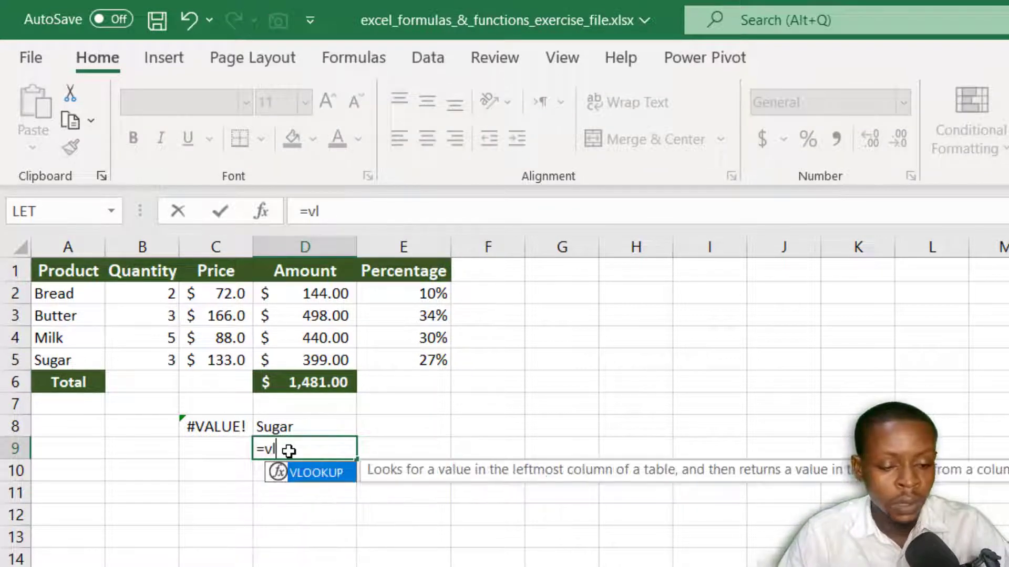
pyautogui.press('Tab')
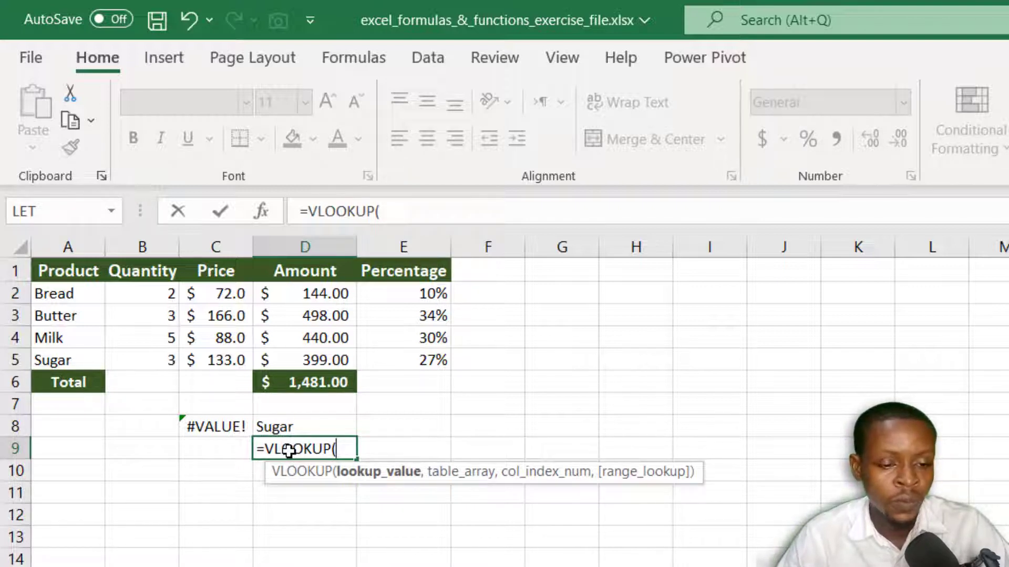
pyautogui.click(278, 424)
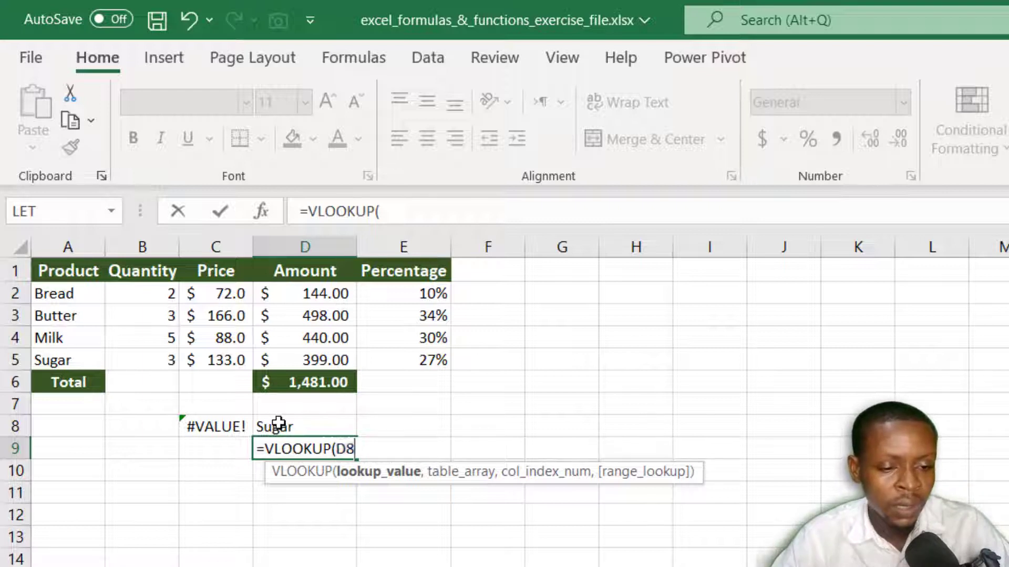
pyautogui.write(',')
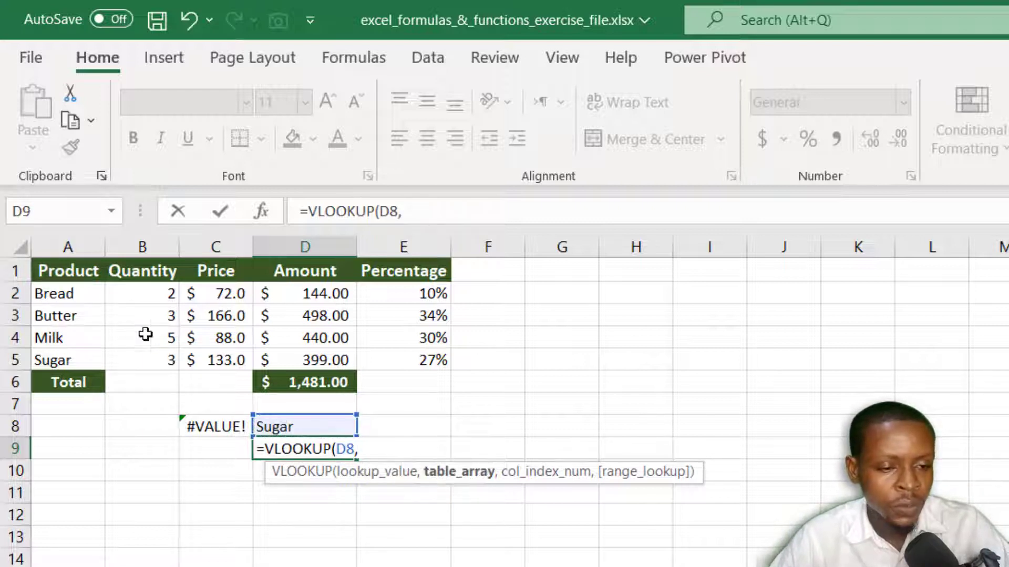
# Step: Complete the D9 lookup with the absolute table range $A$1:$D$5, column index 4 and exact match 0
pyautogui.moveTo(41, 269); pyautogui.dragTo(327, 357)
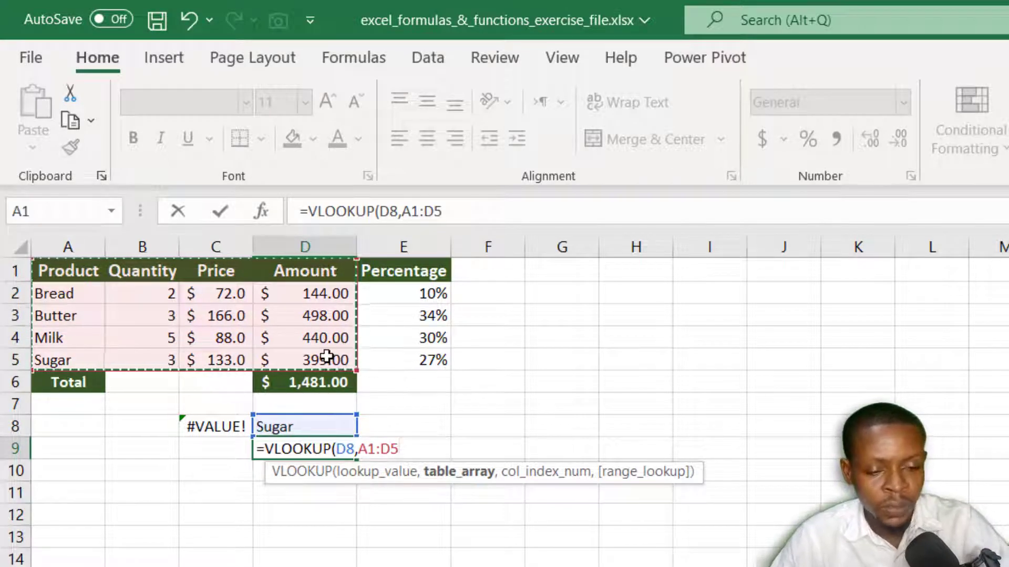
pyautogui.press('F4')
pyautogui.write(',')
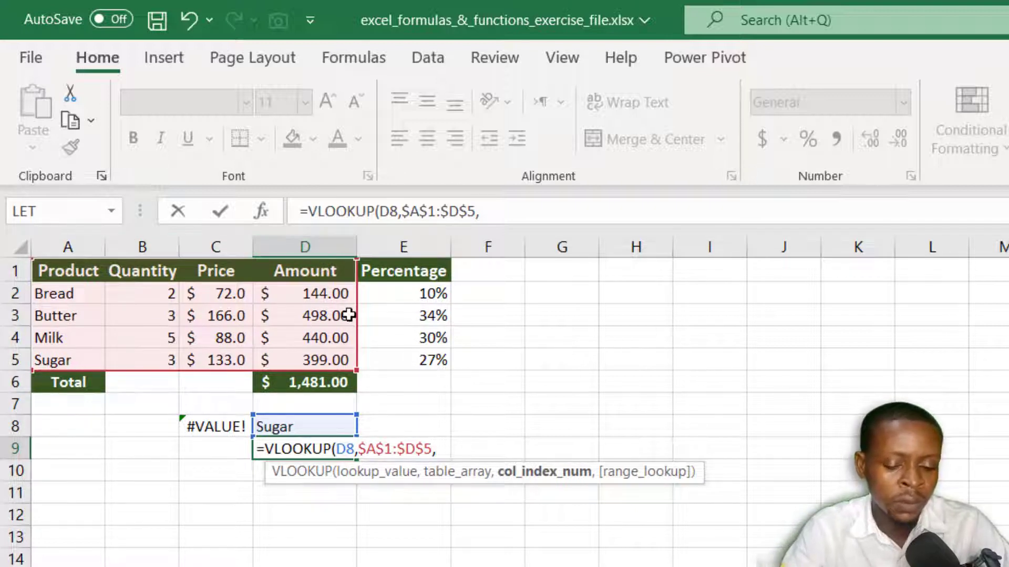
pyautogui.write('4,0')
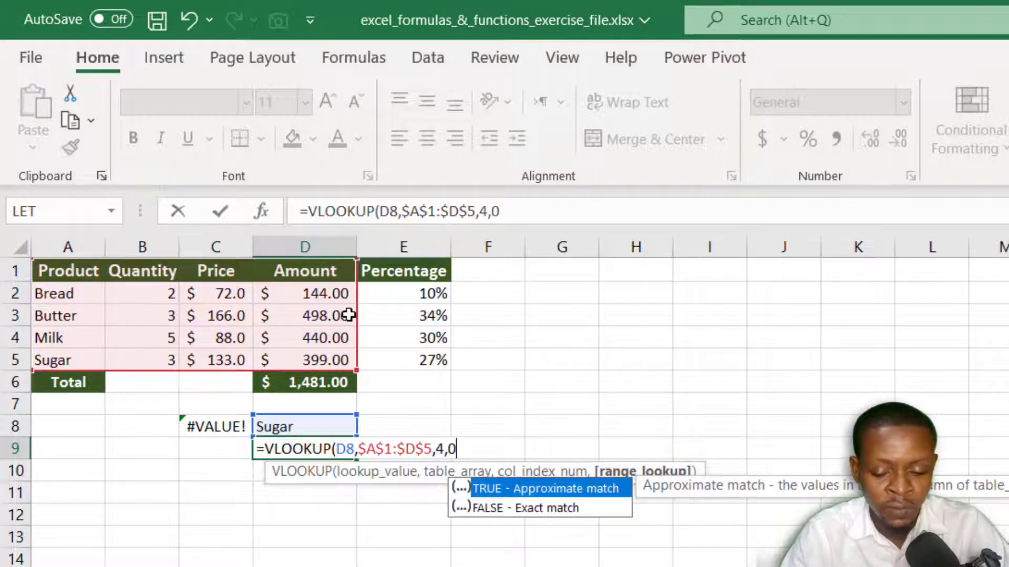
pyautogui.write(')')
pyautogui.press('Return')
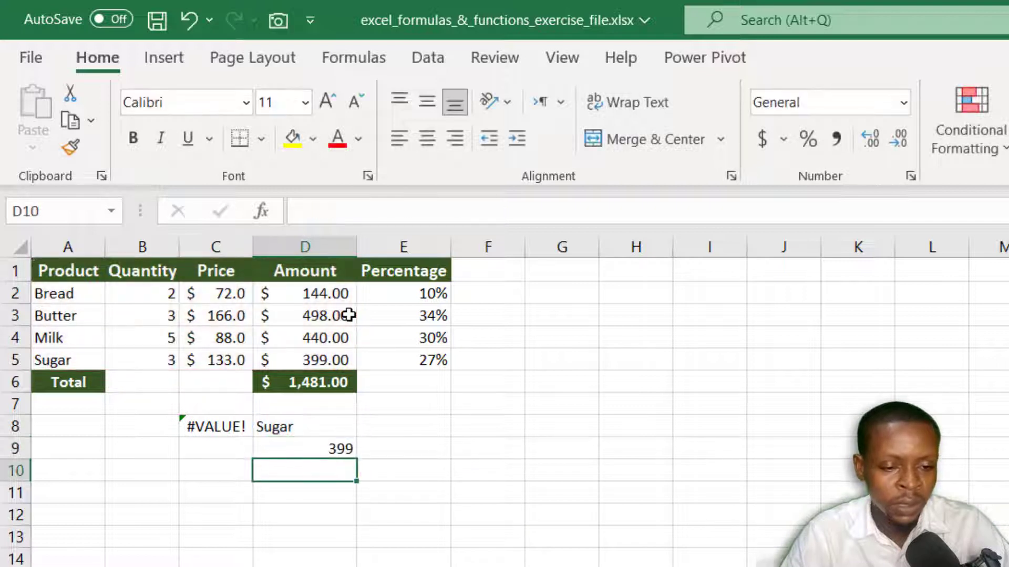
pyautogui.click(292, 448)
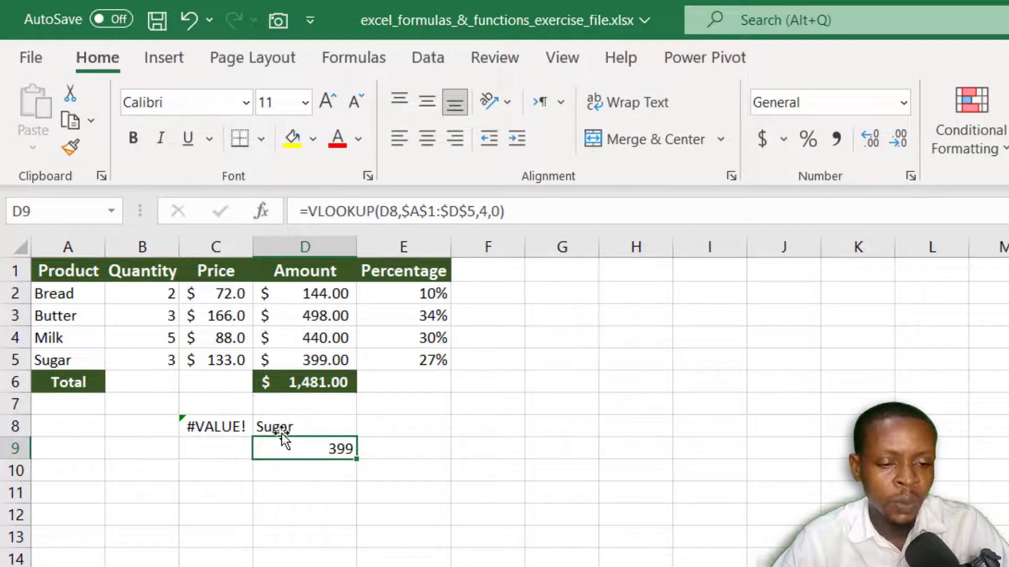
# Step: Replace the lookup product in D8 with Jam, which is missing from the product table
pyautogui.click(283, 429)
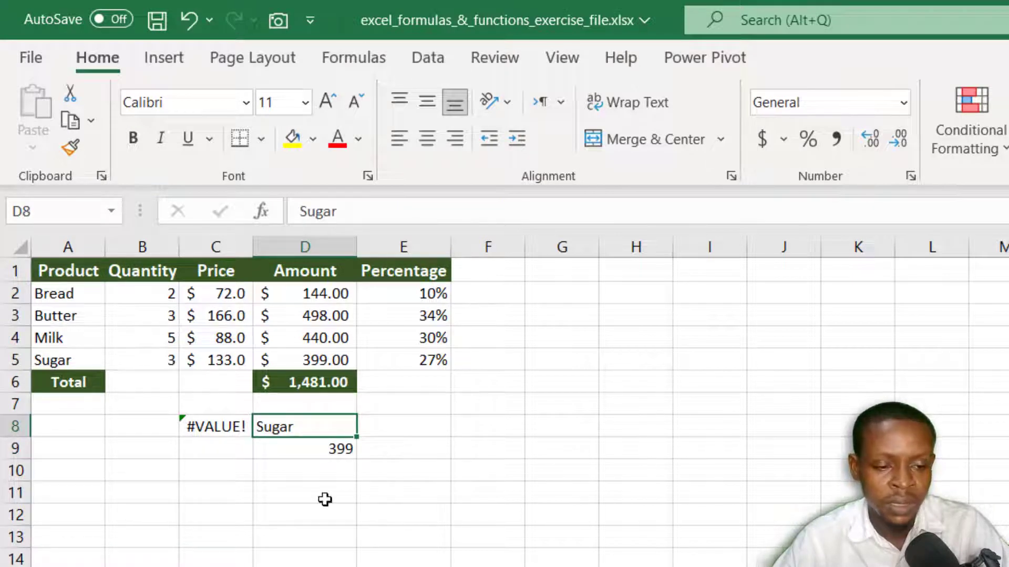
pyautogui.click(380, 207)
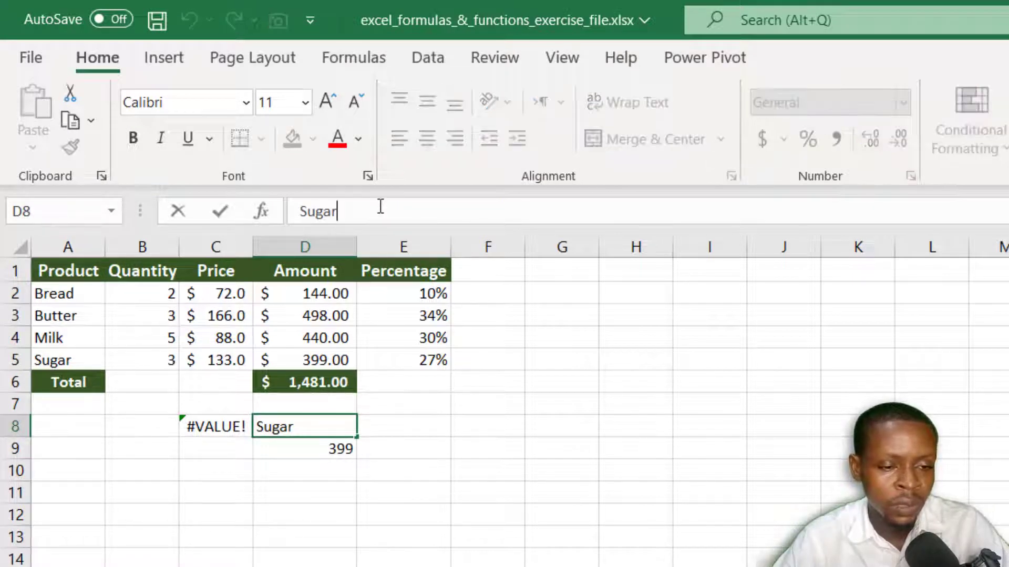
pyautogui.press('BackSpace')
pyautogui.press('BackSpace')
pyautogui.press('BackSpace')
pyautogui.press('BackSpace')
pyautogui.press('BackSpace')
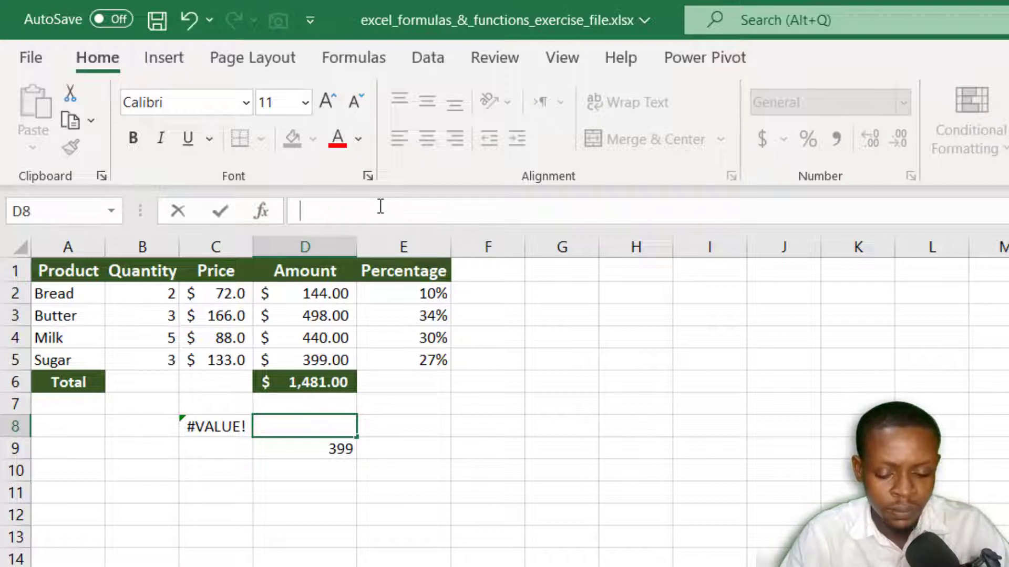
pyautogui.write('Jam')
pyautogui.press('Return')
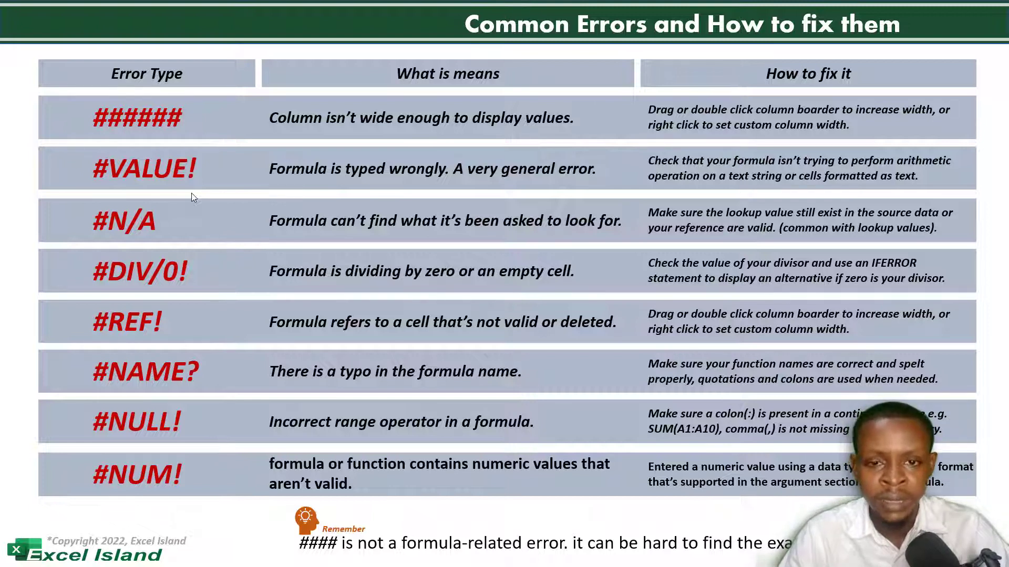
# Step: Switch from the errors slide back to the Excel workbook and enter =C2/0 in E9
pyautogui.hotkey('alt', 'Tab')
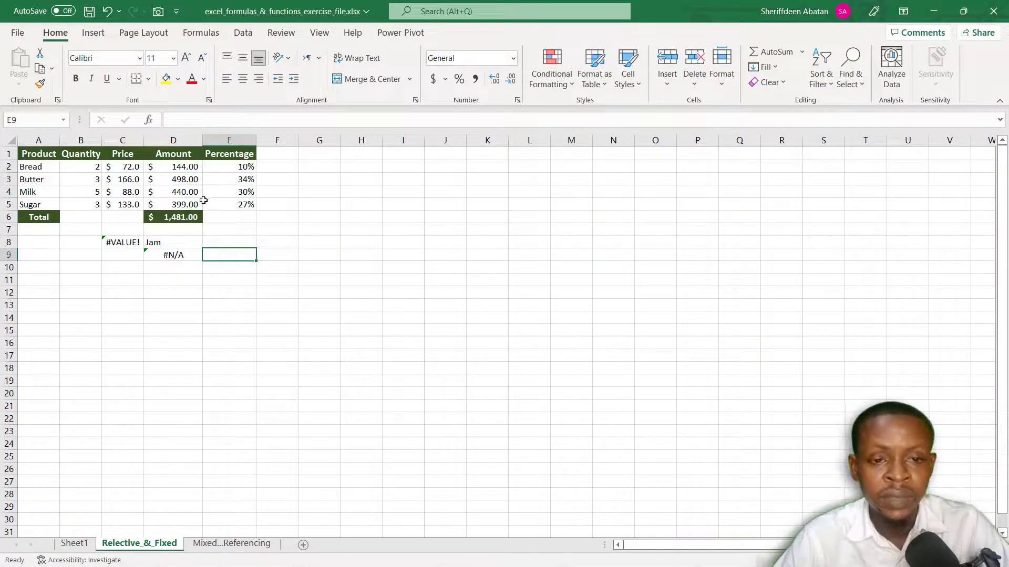
pyautogui.write('=')
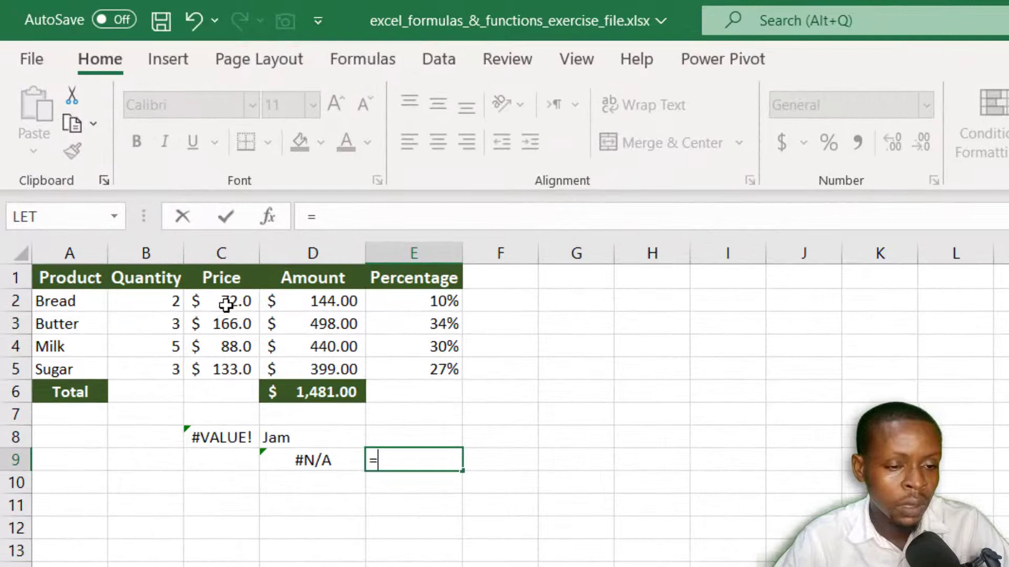
pyautogui.click(204, 275)
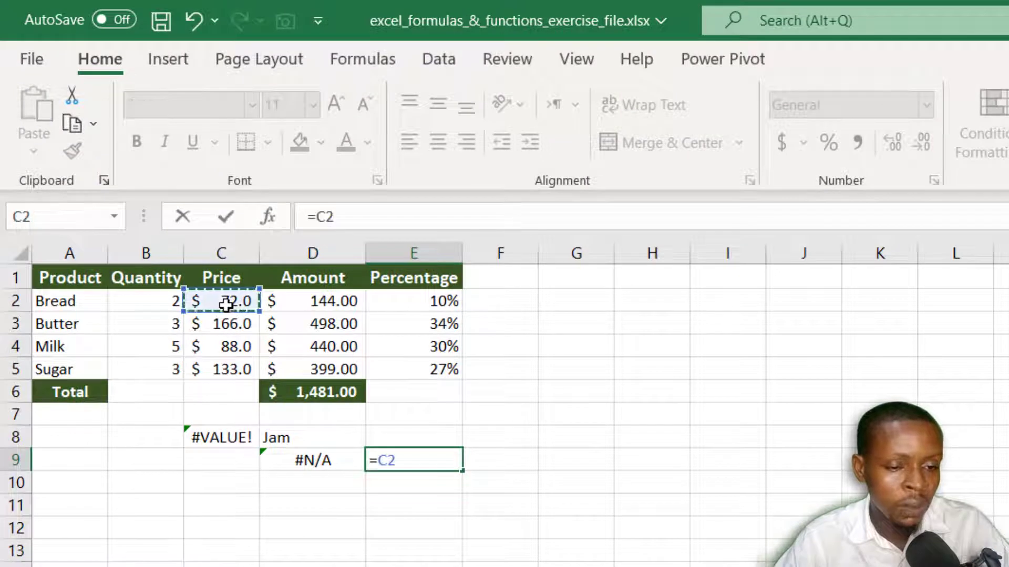
pyautogui.write('/0')
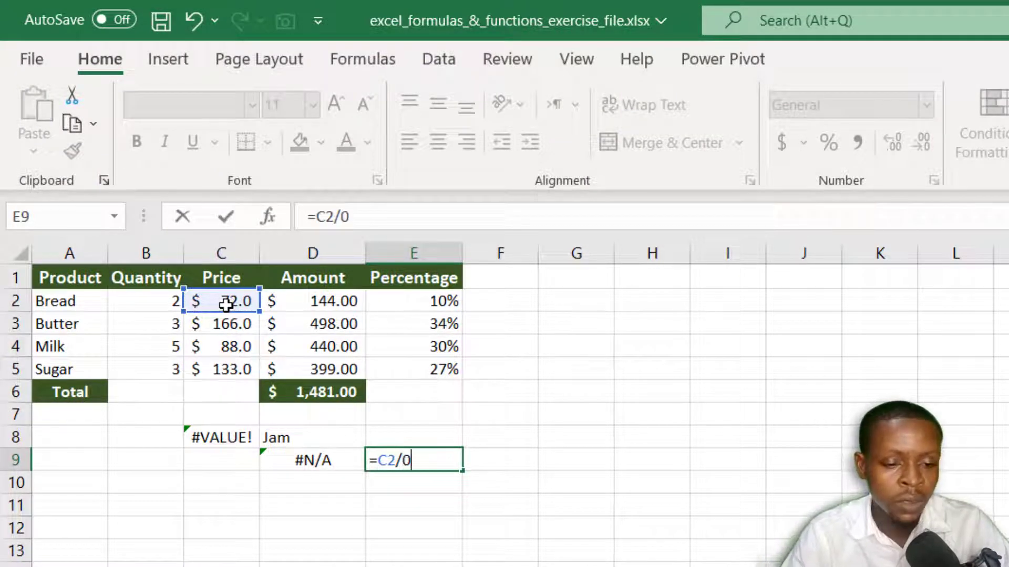
pyautogui.press('Return')
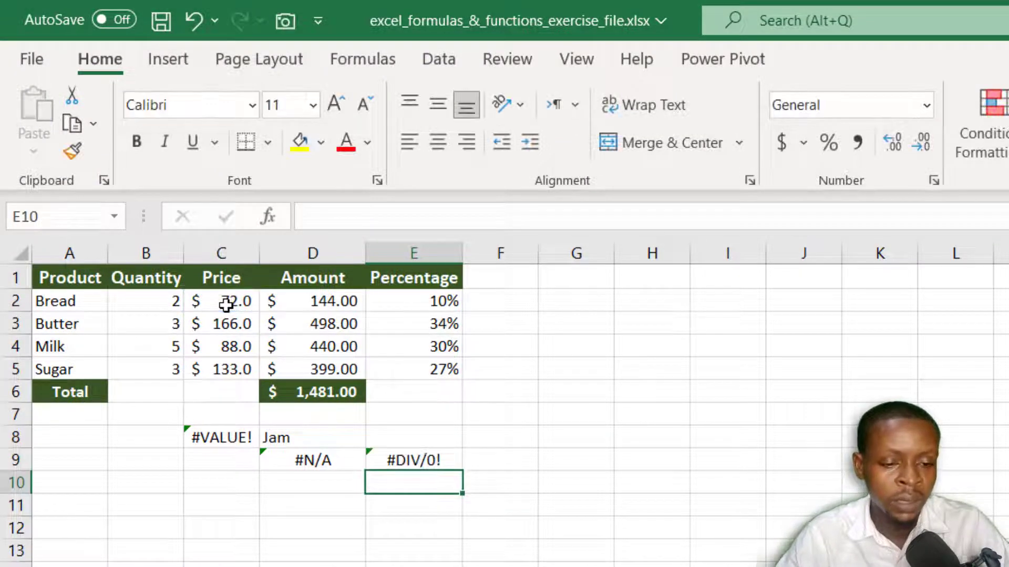
# Step: Edit the E9 formula to divide by the empty cell G9, giving =C2/G9, and inspect it
pyautogui.click(424, 460)
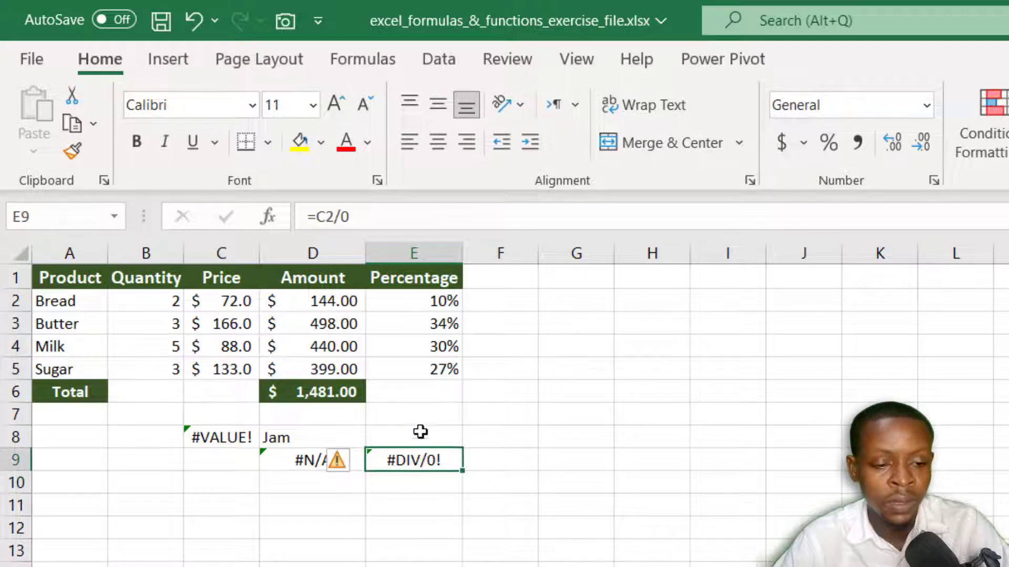
pyautogui.click(397, 223)
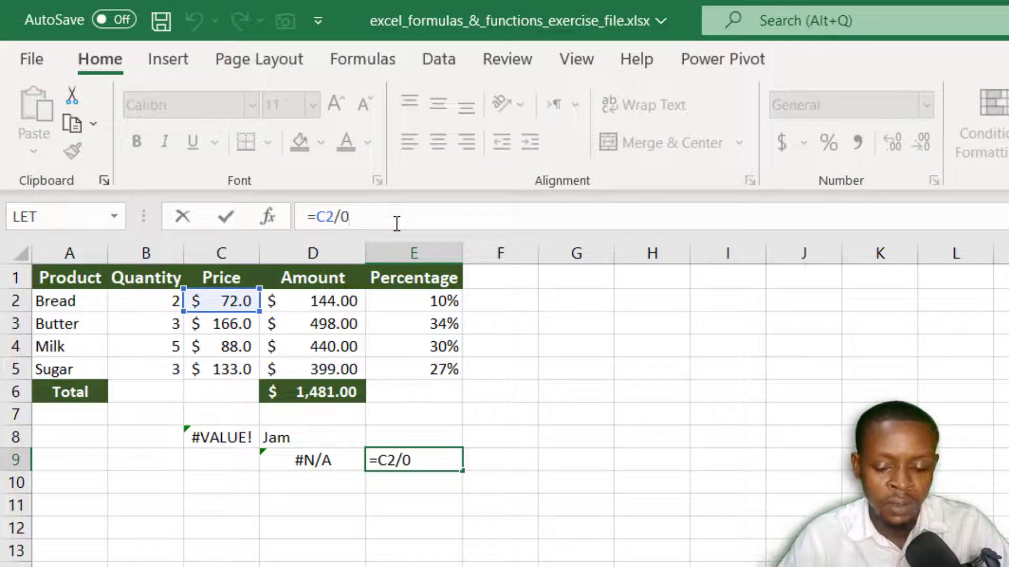
pyautogui.press('BackSpace')
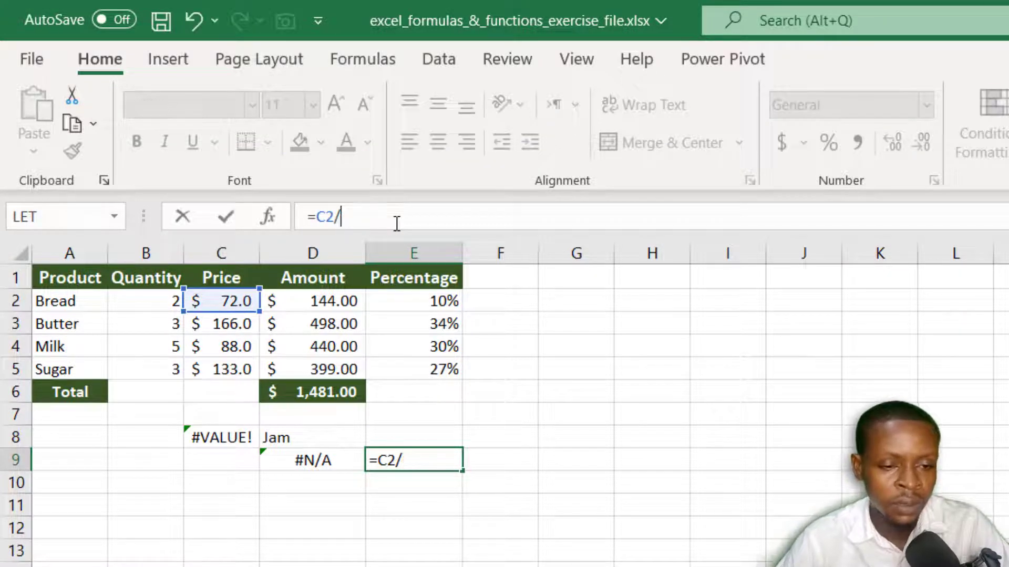
pyautogui.click(566, 455)
pyautogui.press('Return')
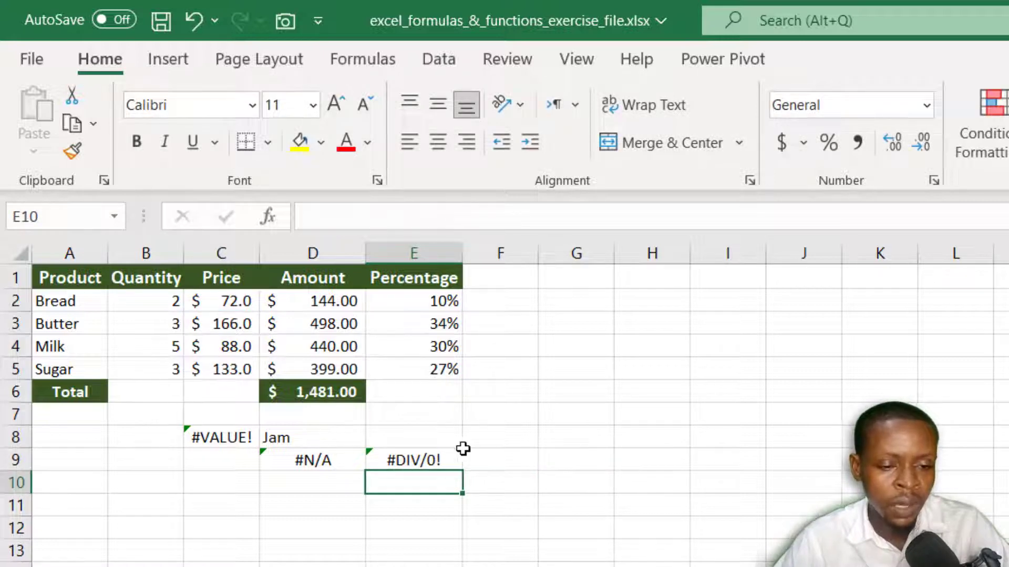
pyautogui.click(428, 461)
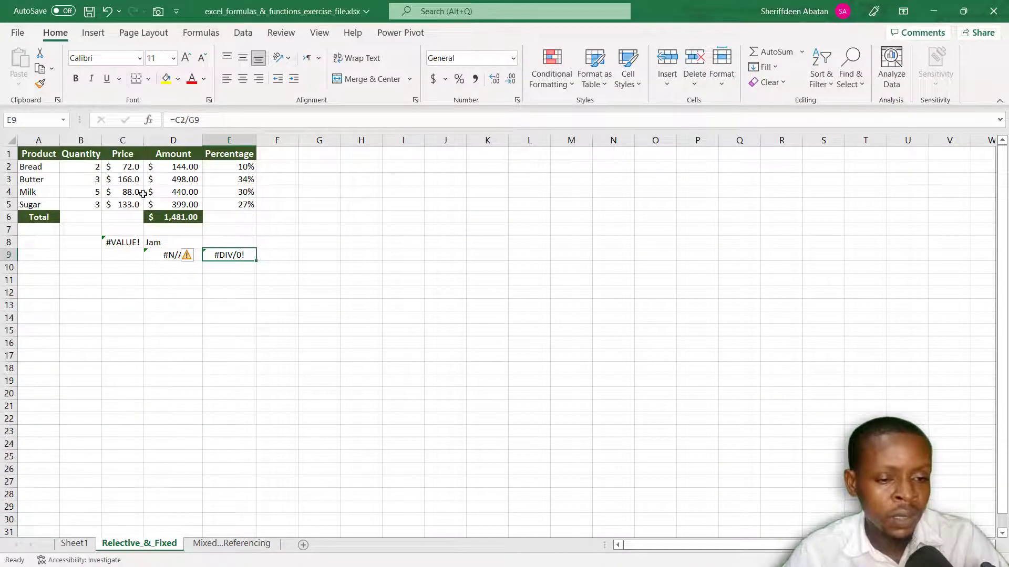
# Step: Inspect the Bread amount formula in D2 and the quantity and price cells B2 and C2 it multiplies
pyautogui.click(125, 156)
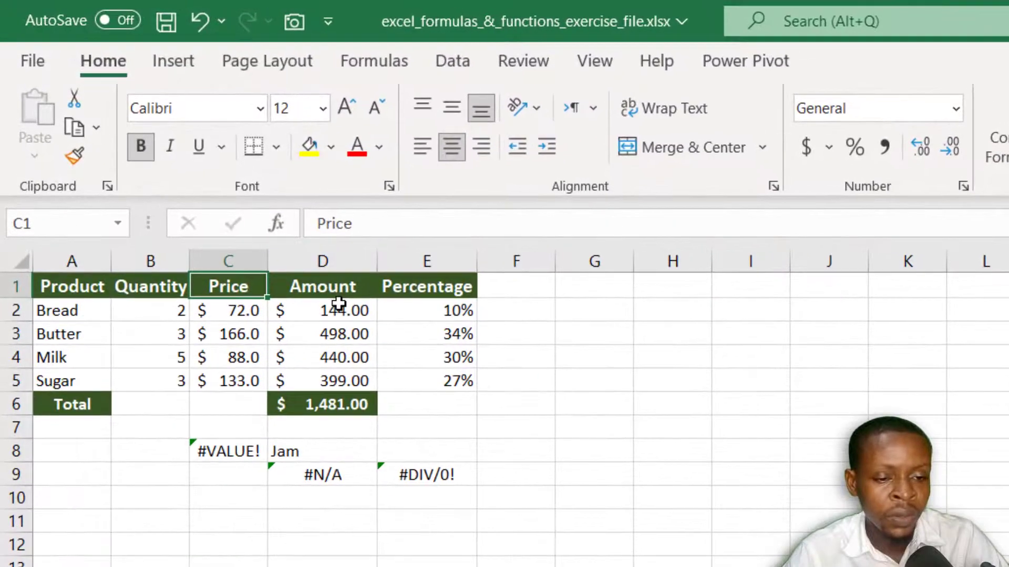
pyautogui.click(292, 264)
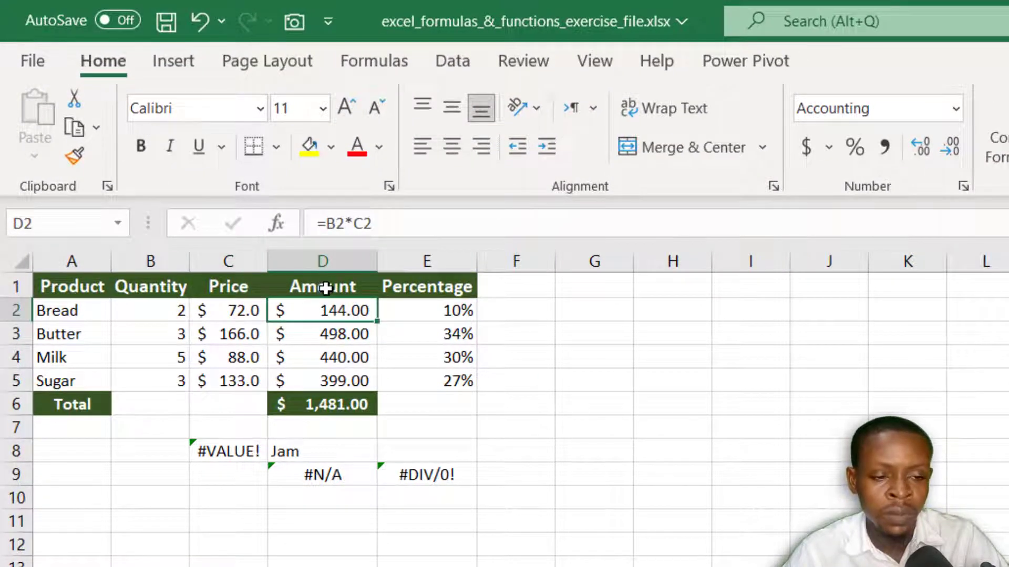
pyautogui.click(140, 310)
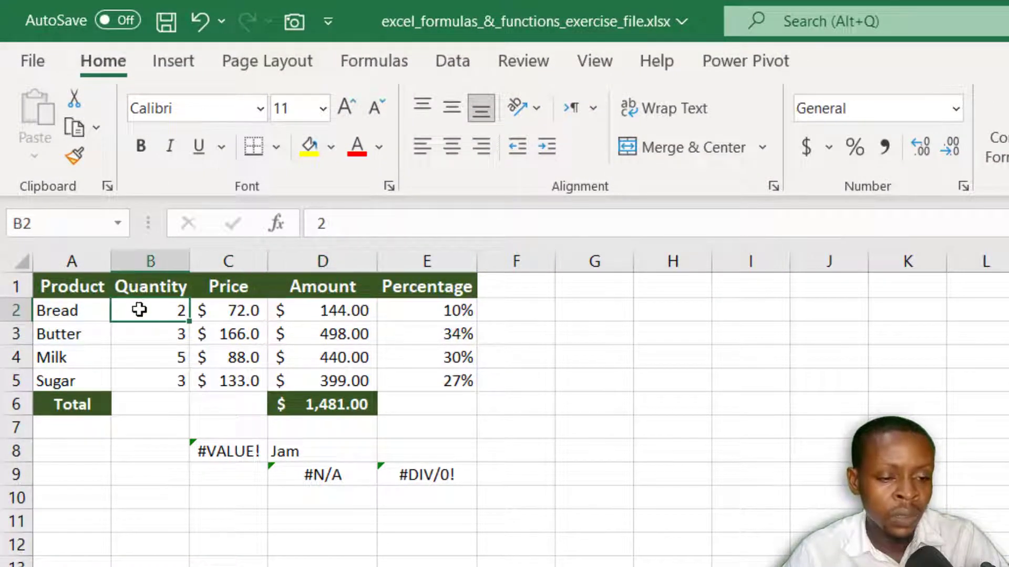
pyautogui.click(234, 309)
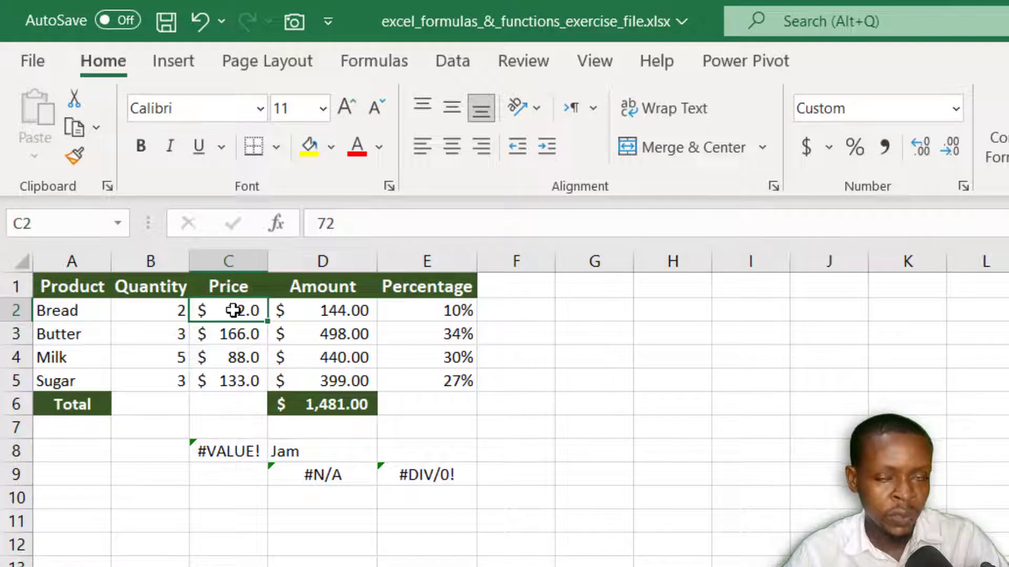
# Step: Delete the Quantity column to break the formulas that reference it, and undo the deletion
pyautogui.click(155, 260)
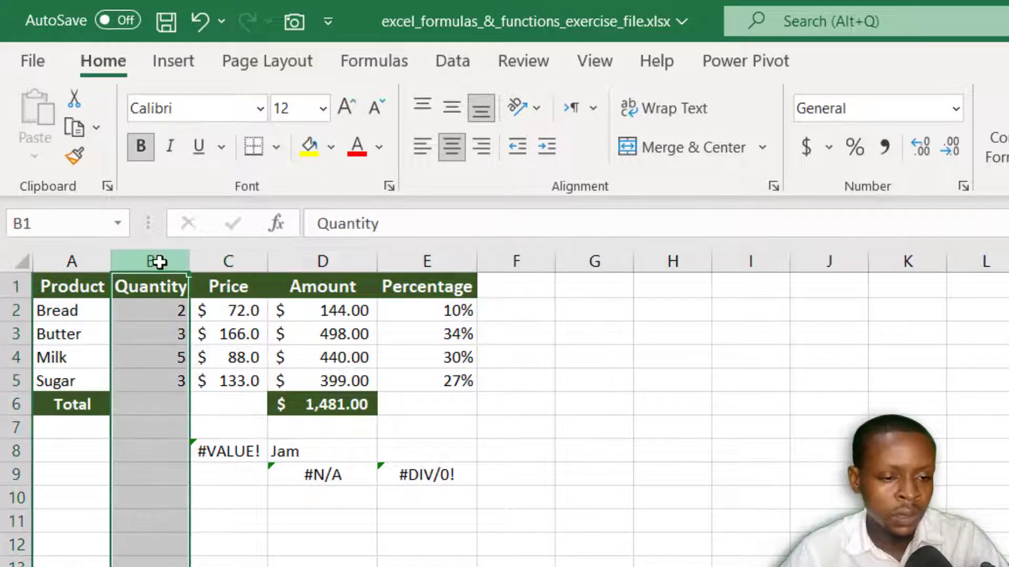
pyautogui.rightClick(159, 259)
pyautogui.click(235, 547)
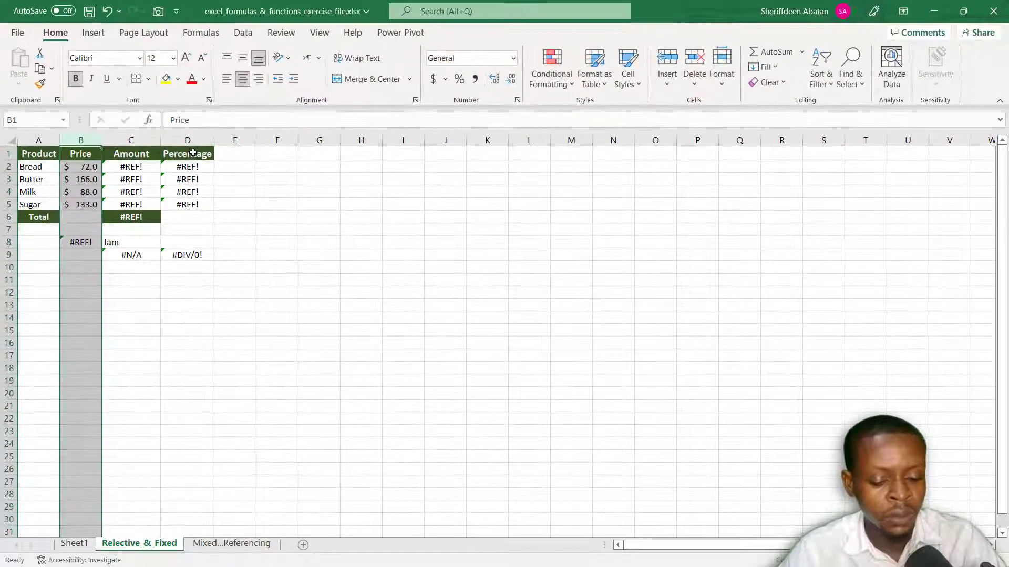
pyautogui.hotkey('ctrl', 'z')
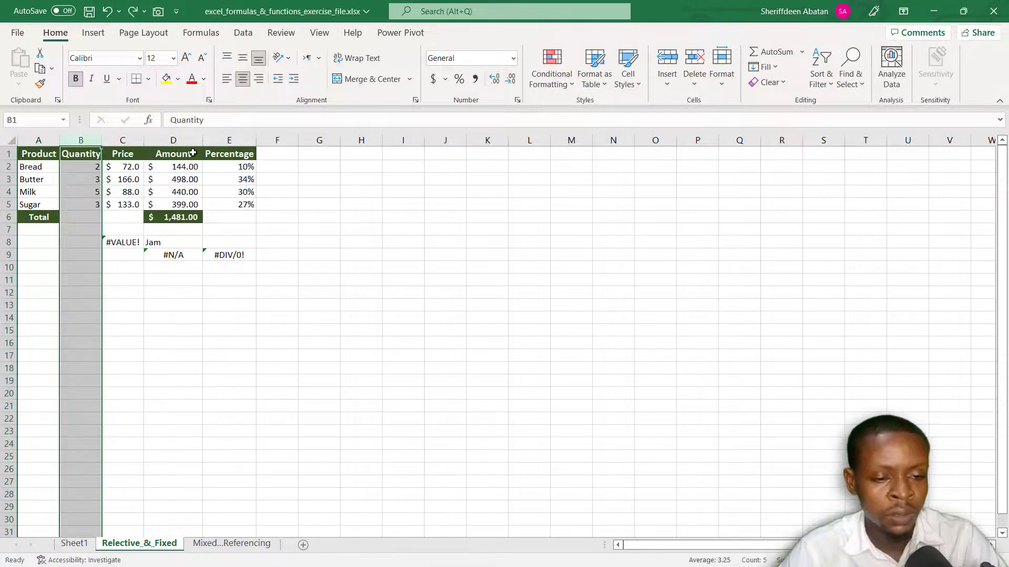
# Step: Consult the common errors slide, return to the Excel workbook and inspect the formulas in E2 and D2
pyautogui.hotkey('alt', 'Tab')
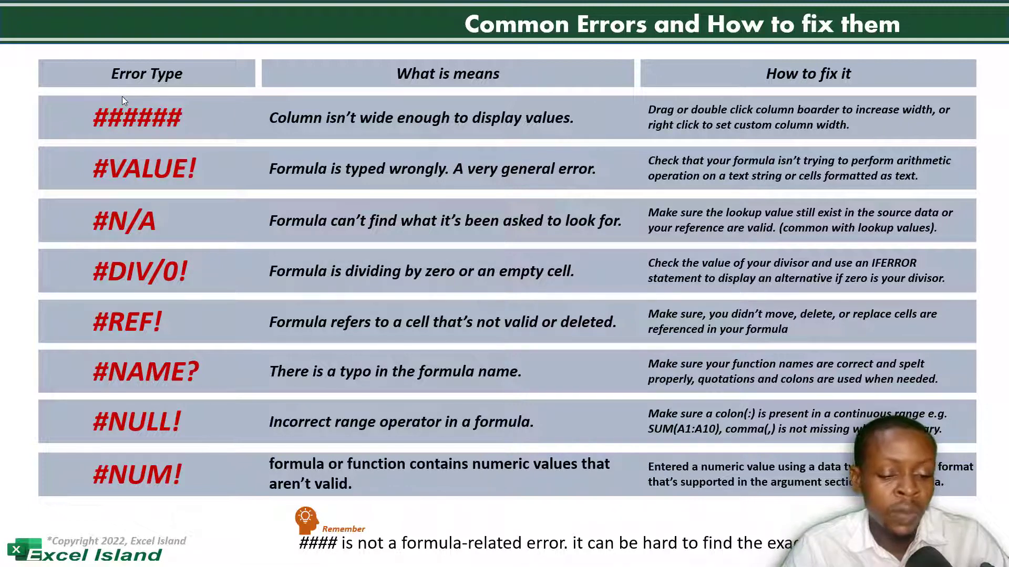
pyautogui.hotkey('alt', 'Tab')
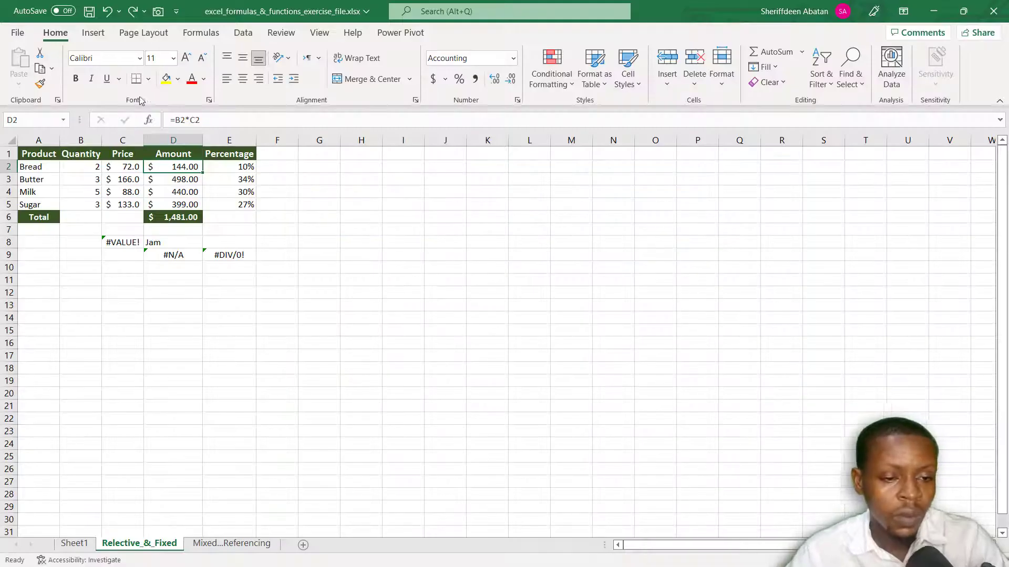
pyautogui.click(237, 167)
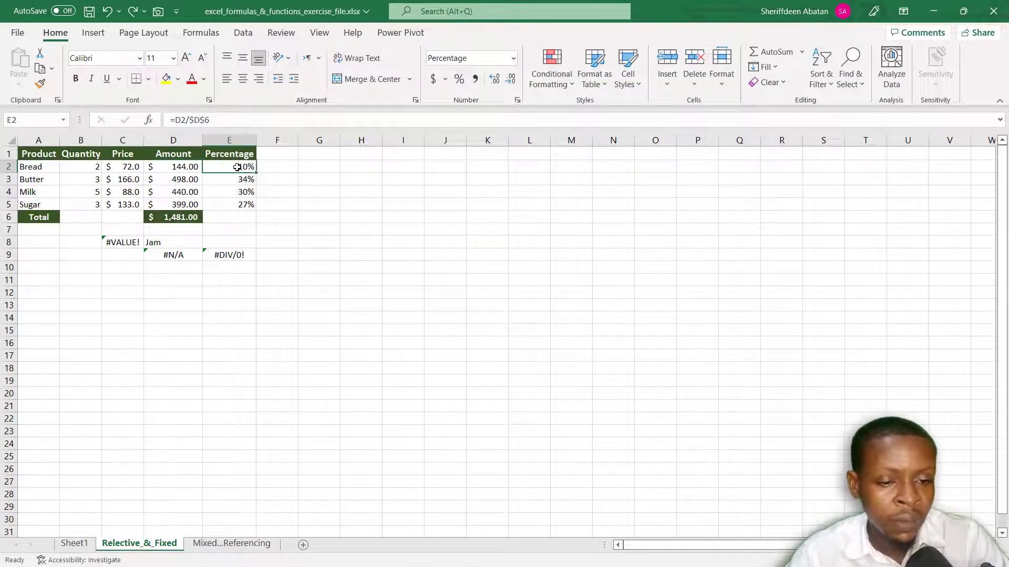
pyautogui.click(164, 167)
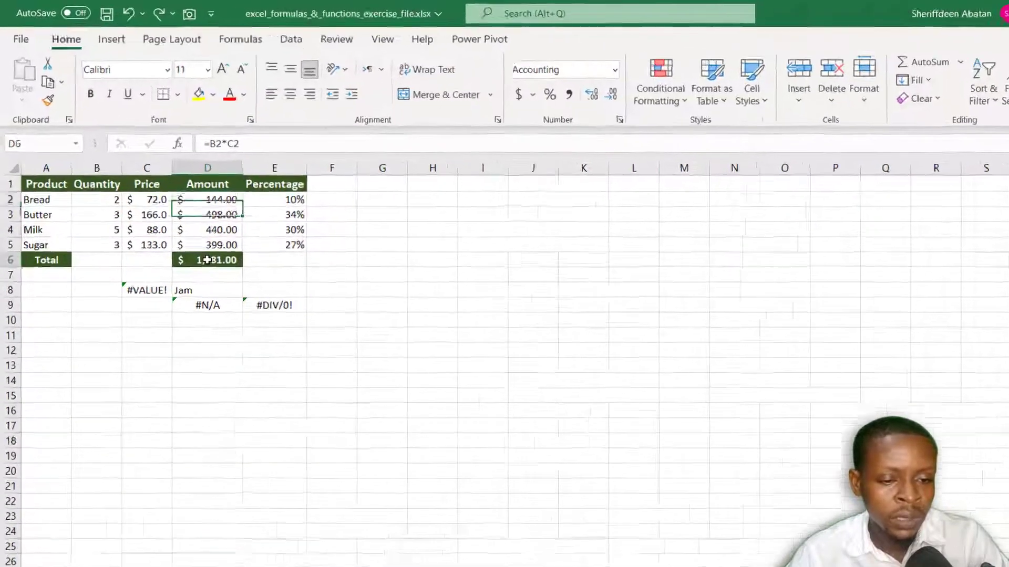
# Step: Misspell the function name in the total cell D6 so that its formula reads =SUN(D2:D5)
pyautogui.click(175, 217)
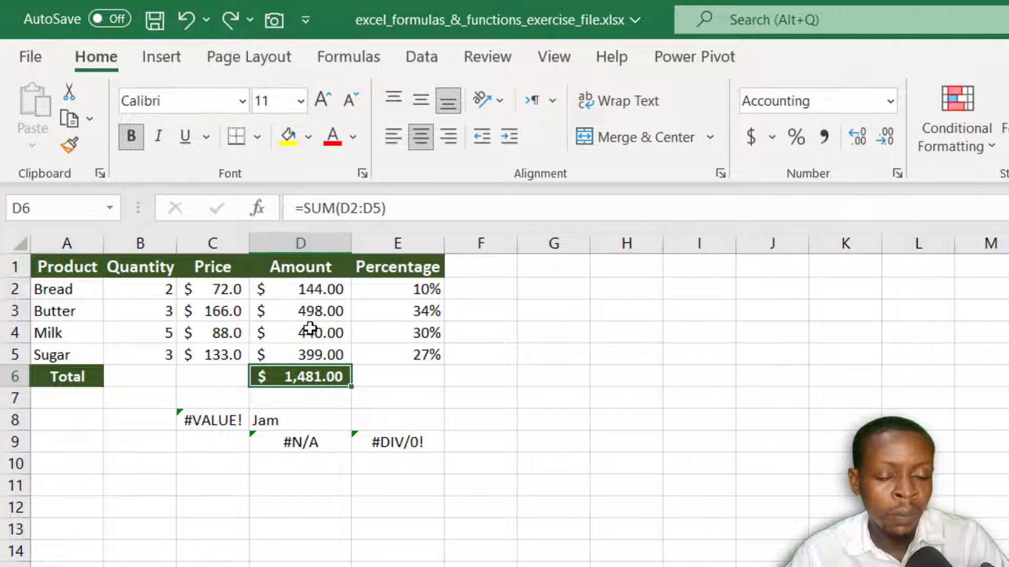
pyautogui.click(335, 209)
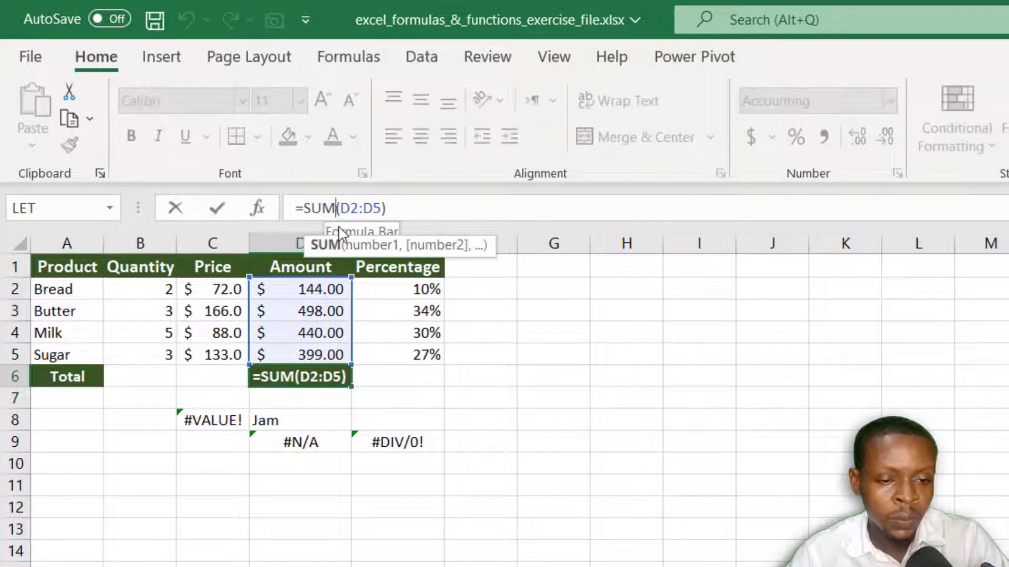
pyautogui.press('BackSpace')
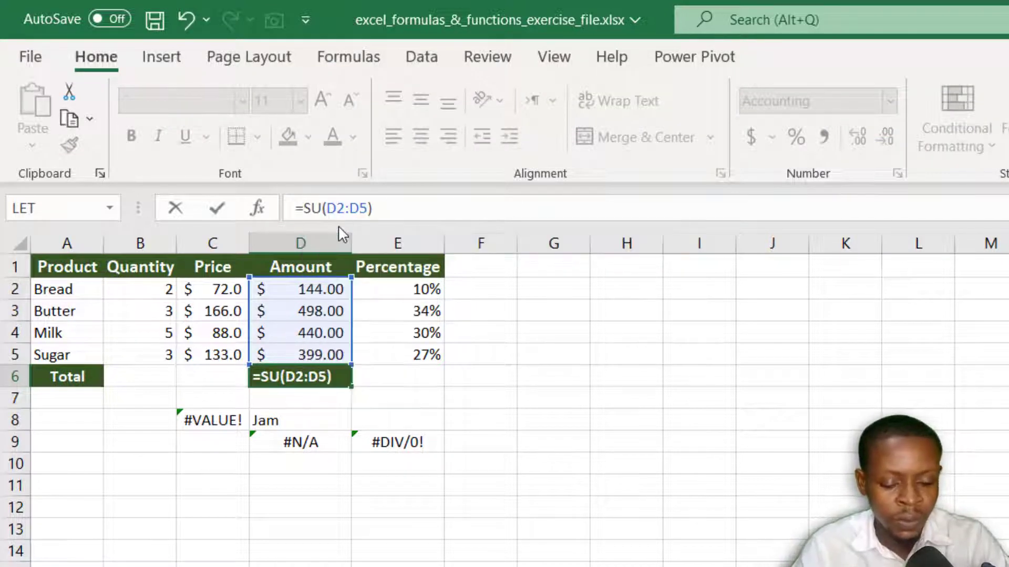
pyautogui.write('N')
pyautogui.press('Return')
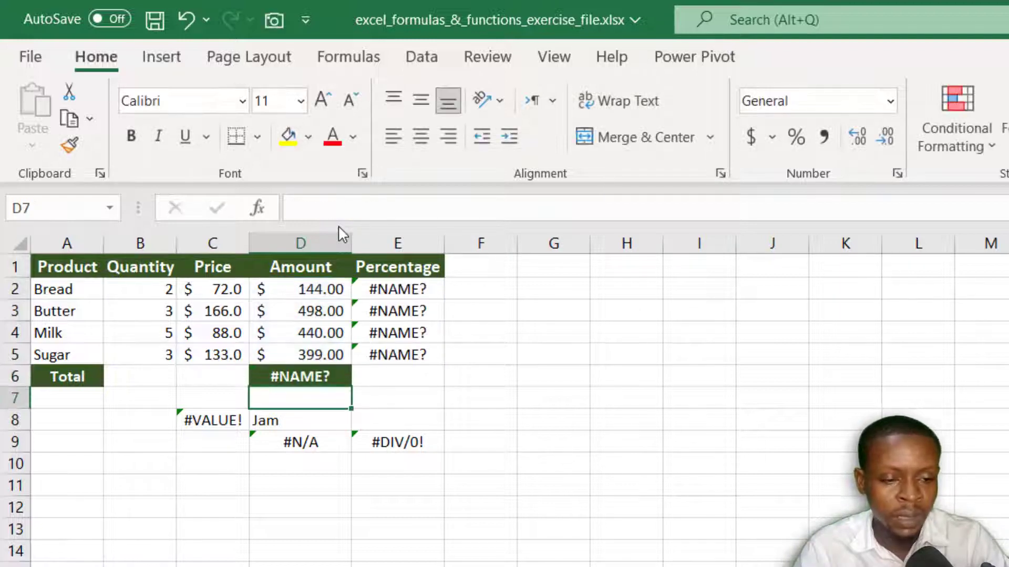
# Step: Correct the misspelled function in the total cell D6 so that its formula reads =SUM(D2:D5)
pyautogui.click(324, 378)
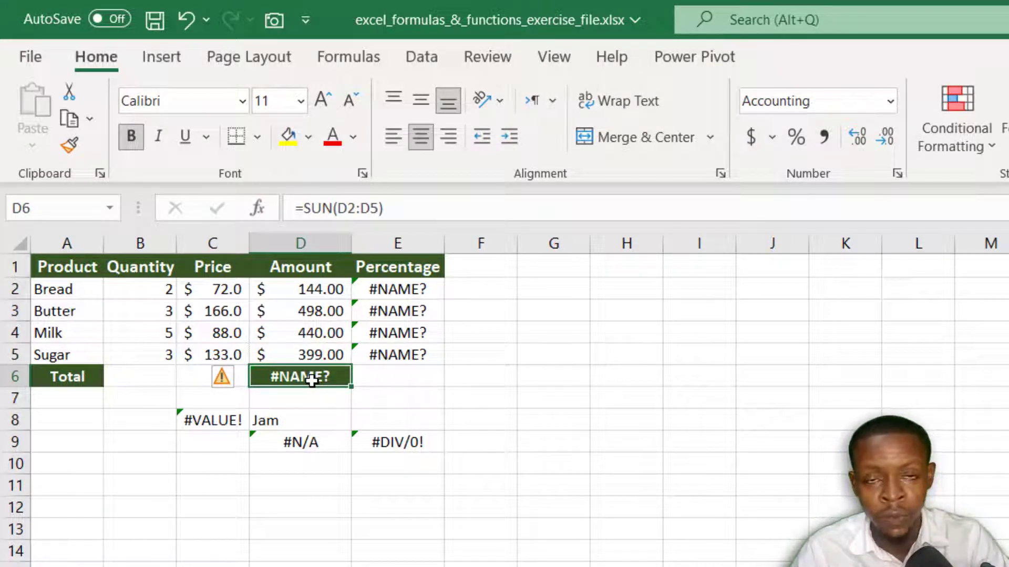
pyautogui.click(336, 209)
pyautogui.press('BackSpace')
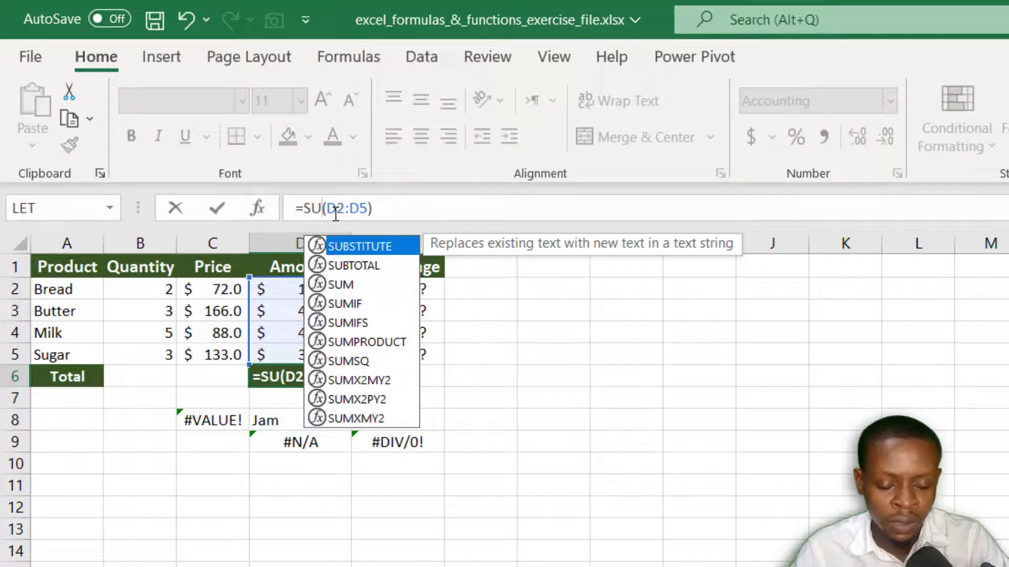
pyautogui.write('M')
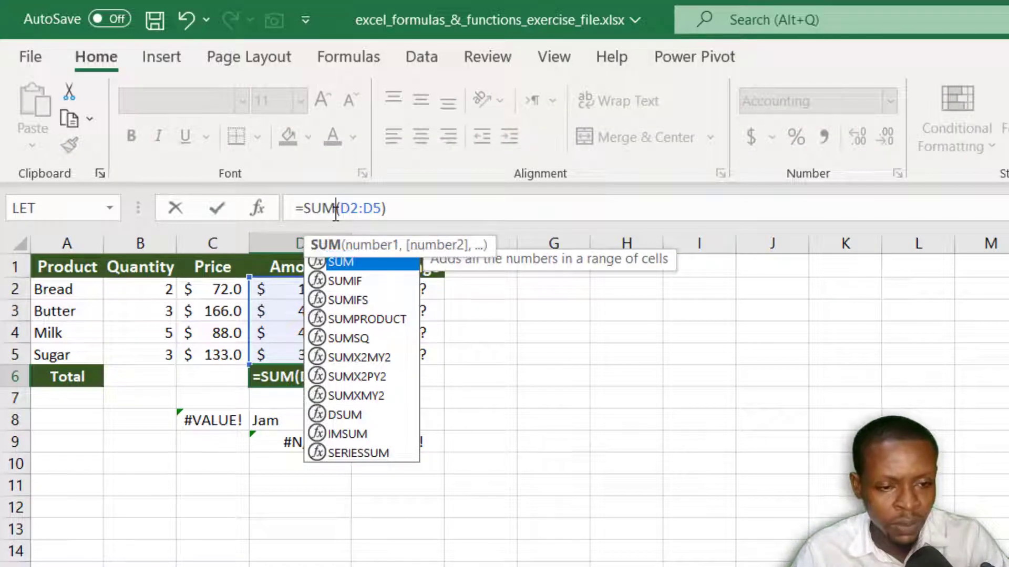
pyautogui.press('Return')
pyautogui.click(316, 371)
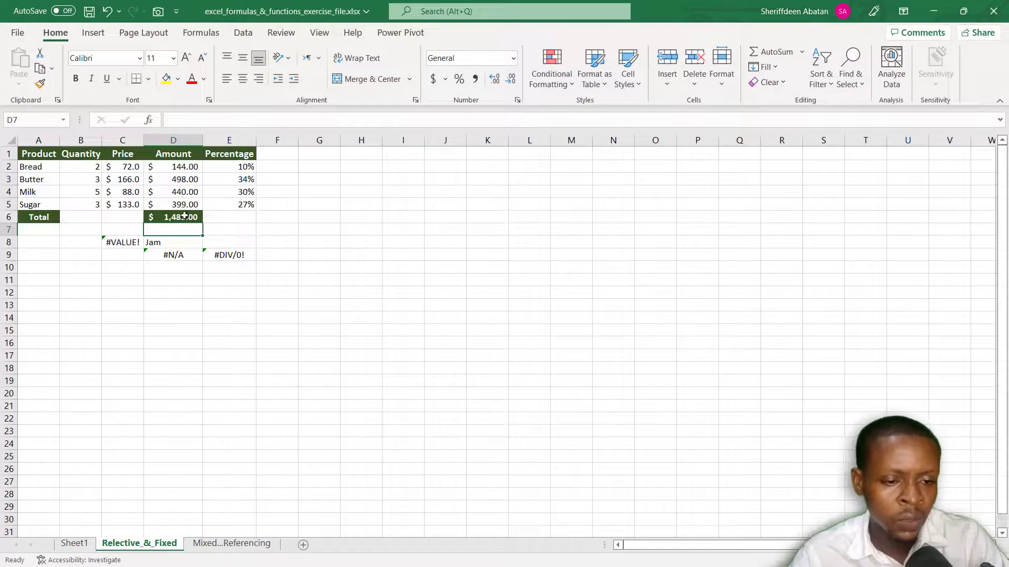